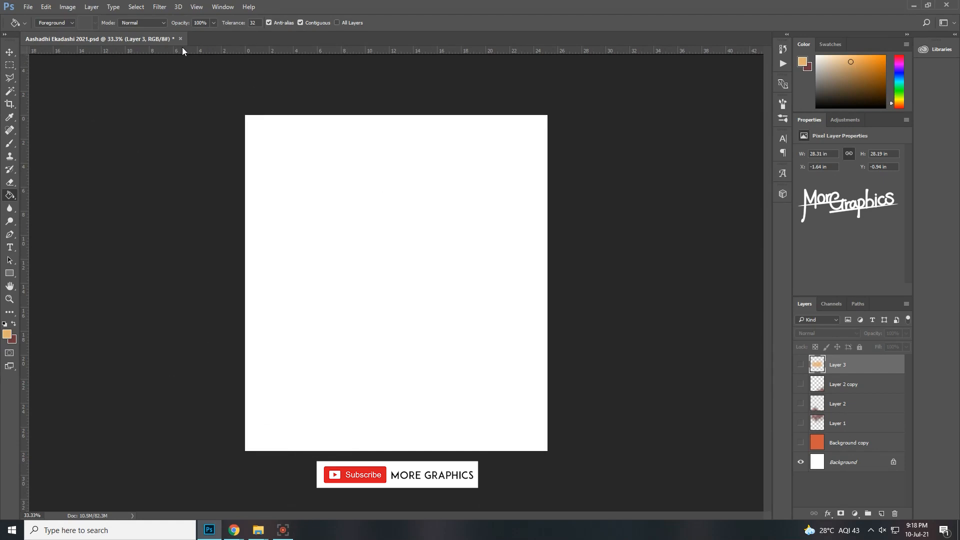
- Show the layers Background copy, Layer 1, Layer 2, Layer 2 copy and Layer 3 to build up the cloudy orange backdrop
click(801, 443)
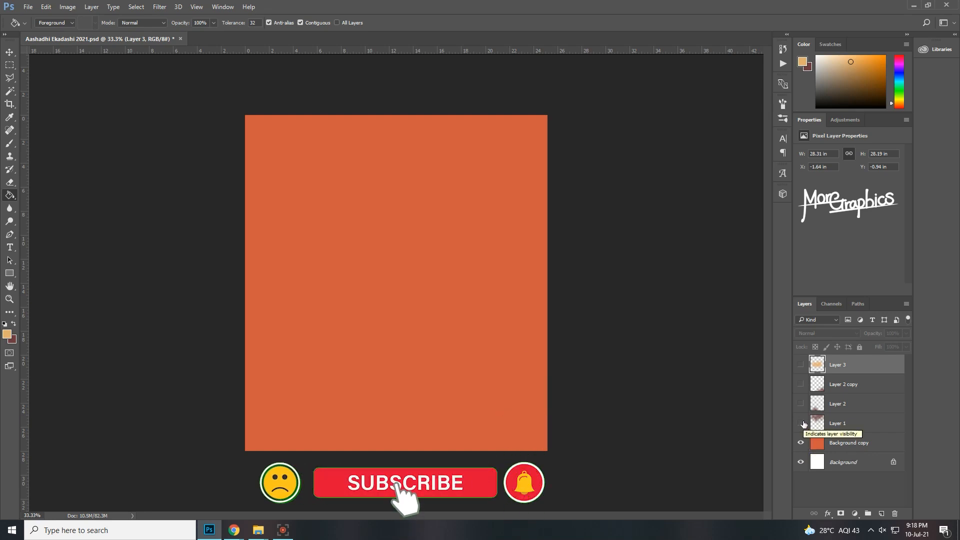
click(801, 423)
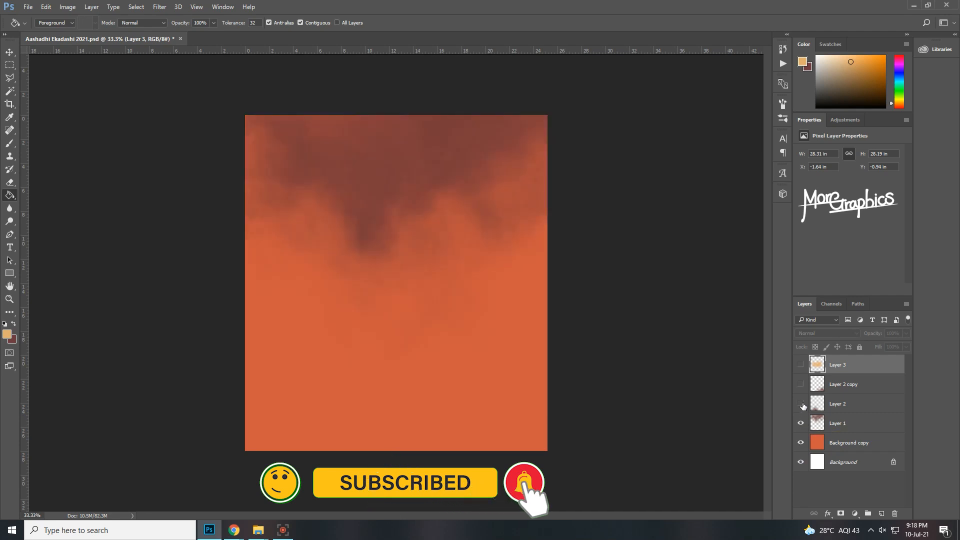
click(801, 404)
click(801, 384)
click(800, 366)
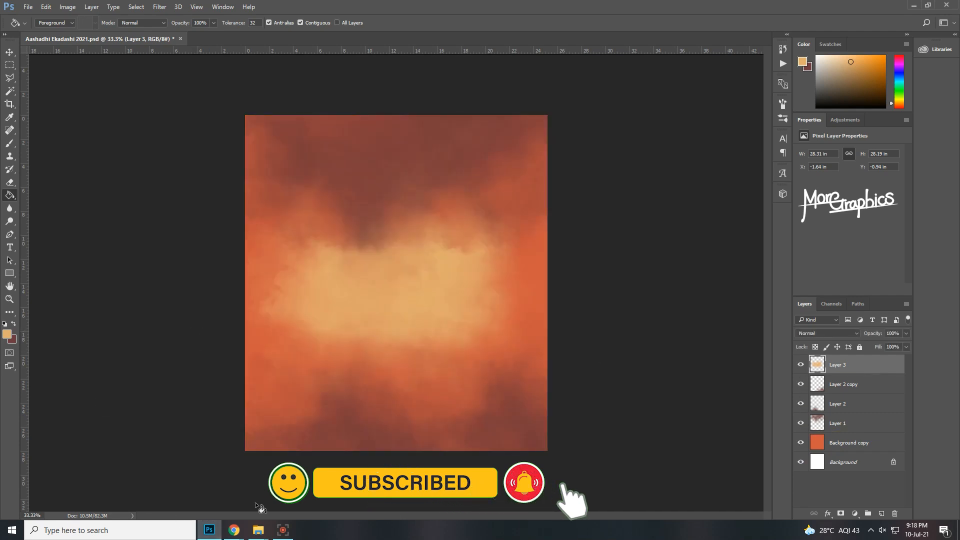
- Switch to File Explorer and refresh the Aashadhi Ekadashi 2021 folder holding the poster assets
click(258, 531)
click(200, 488)
right_click(291, 180)
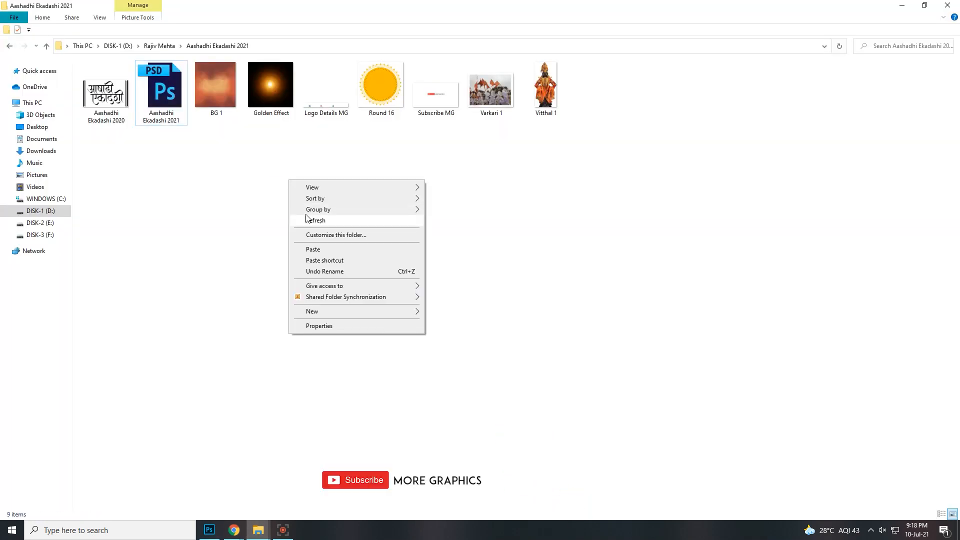
click(317, 220)
drag(65, 173, 75, 173)
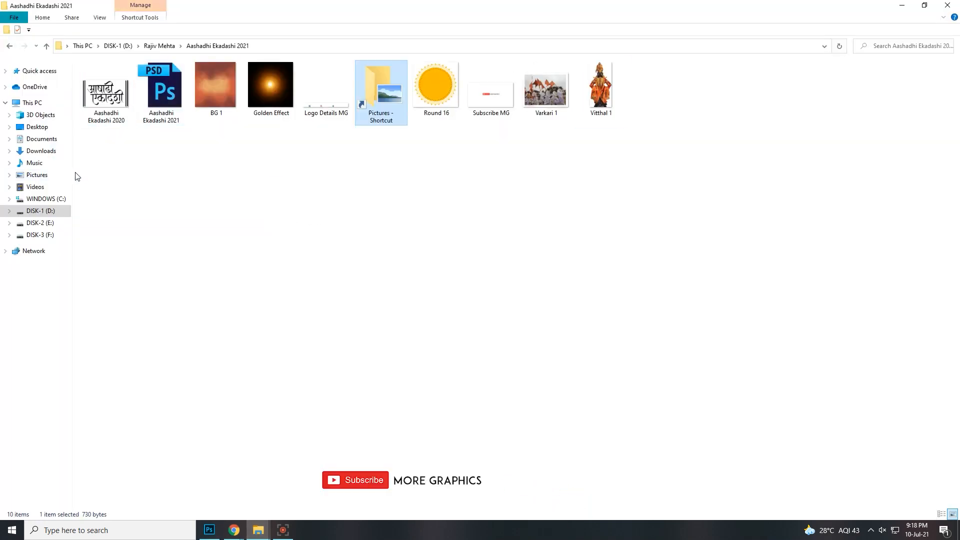
click(9, 46)
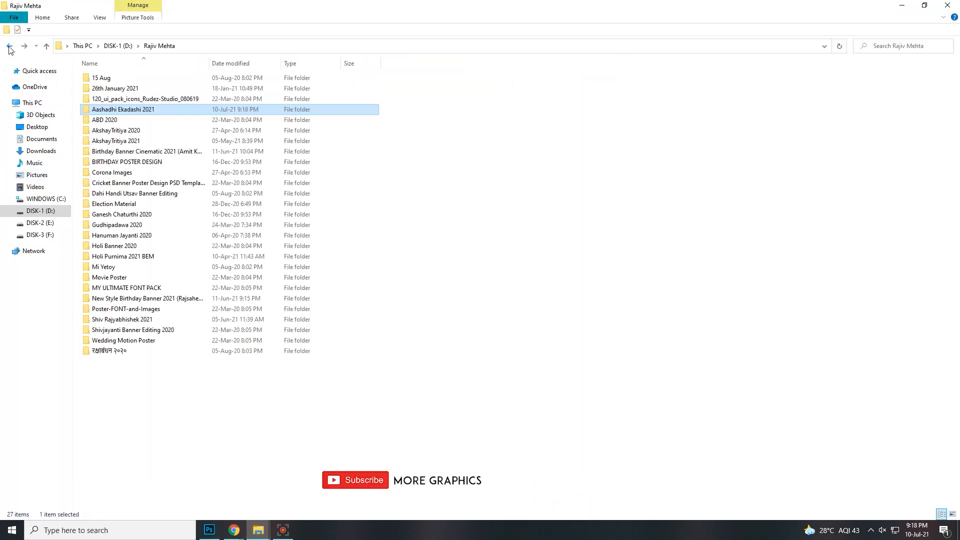
double_click(150, 109)
click(389, 118)
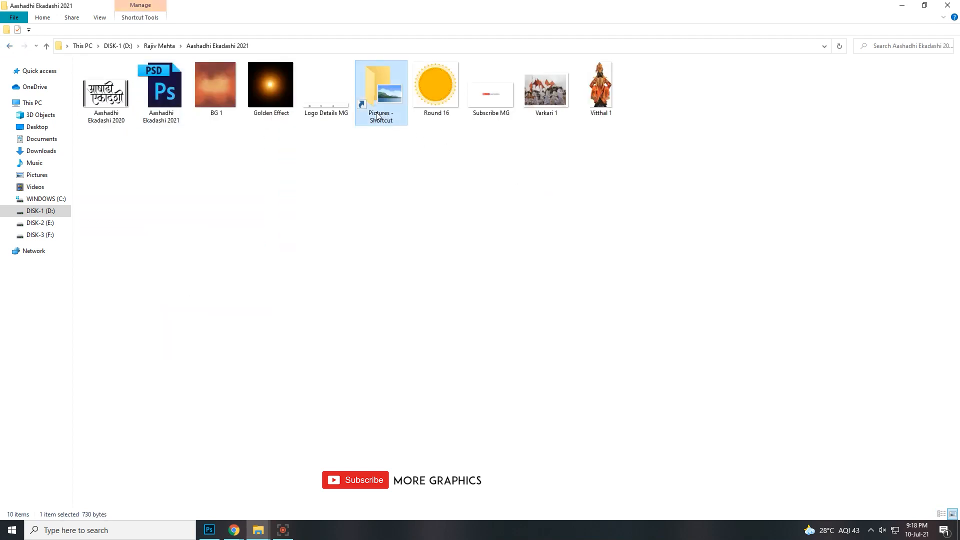
key(shift+Delete)
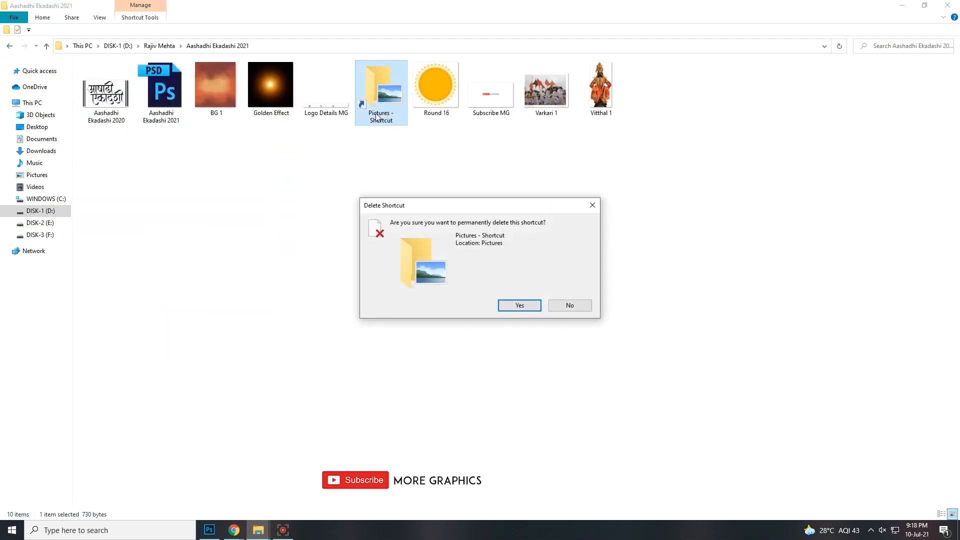
key(Return)
- Place the Vitthal 1 image at the centre of the Photoshop poster and scale it to about 161%
drag(111, 156, 548, 116)
click(546, 127)
click(90, 88)
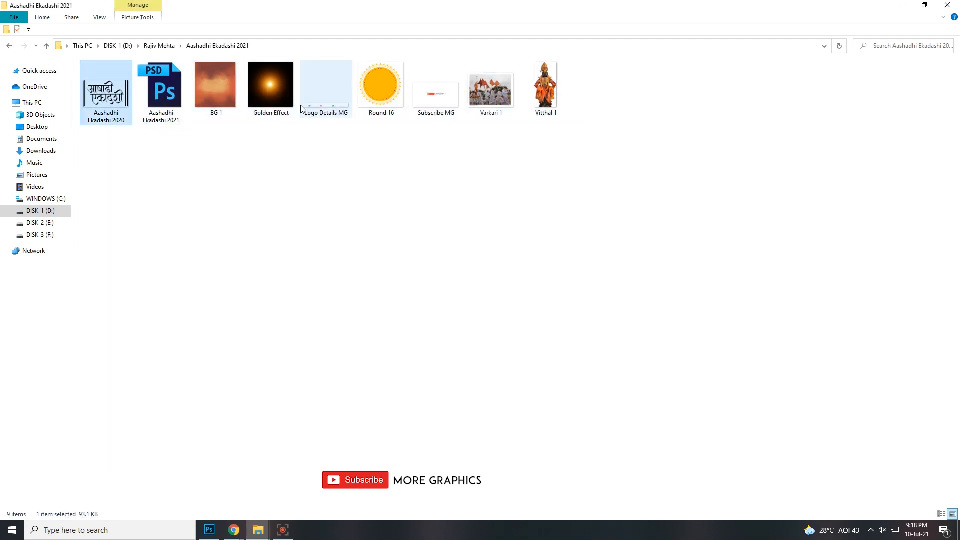
click(325, 86)
click(561, 122)
drag(537, 84, 382, 305)
drag(440, 363, 431, 340)
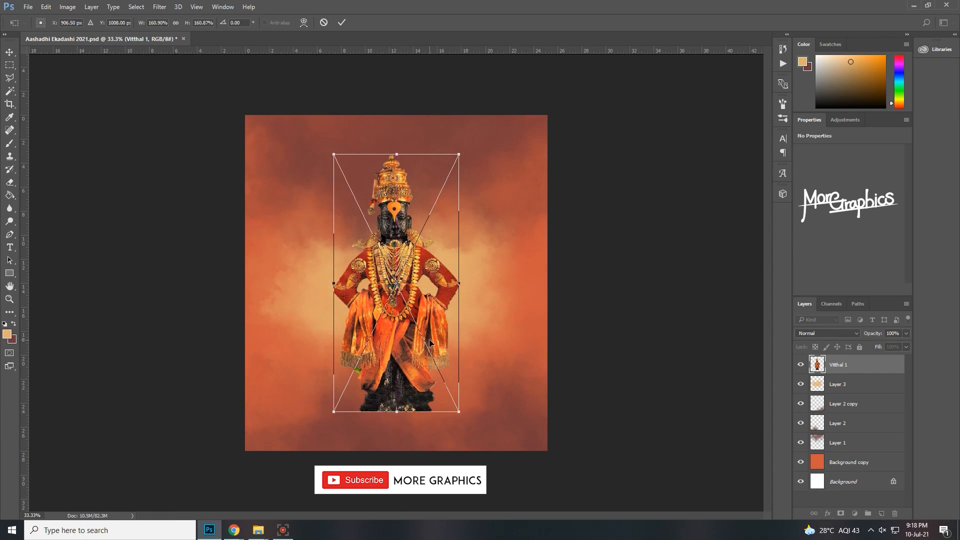
key(Return)
- Rasterize the Vitthal 1 layer and fade out the figure's legs and base with the Eraser at 70% opacity
right_click(853, 370)
click(757, 225)
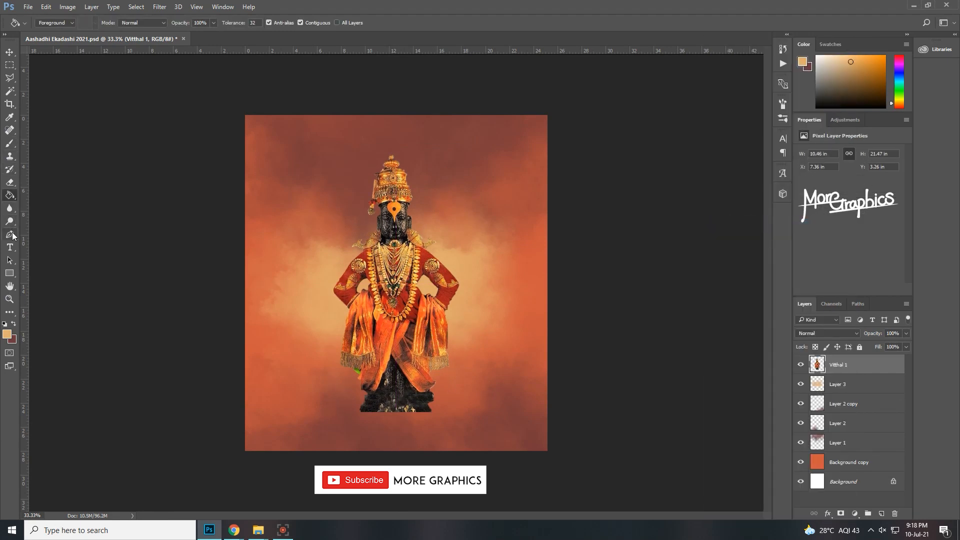
click(9, 182)
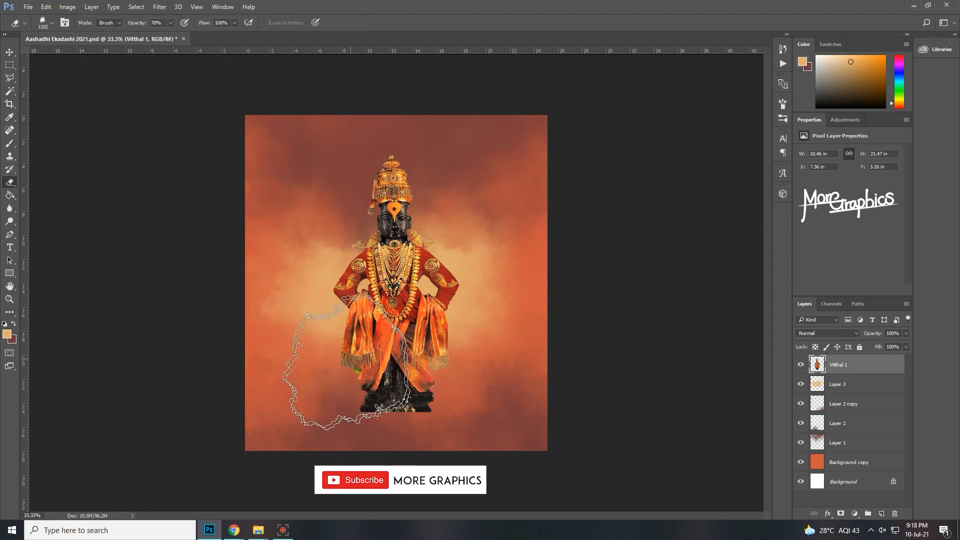
mouse_move(363, 400)
mouse_down()
mouse_move(421, 408)
mouse_move(441, 399)
mouse_move(348, 405)
mouse_move(325, 395)
mouse_up()
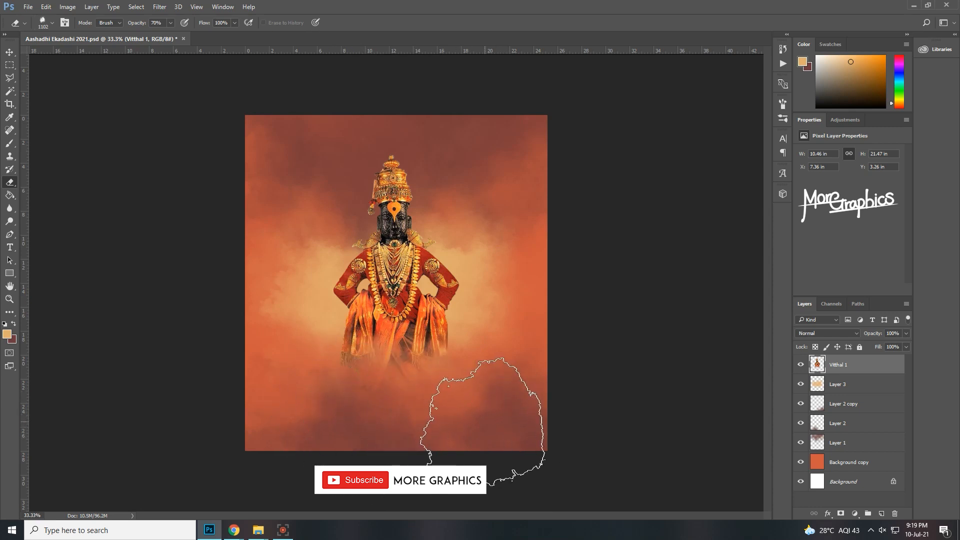
- Move the Vitthal figure straight up on the canvas to a Y position of about 2.43 in
click(9, 52)
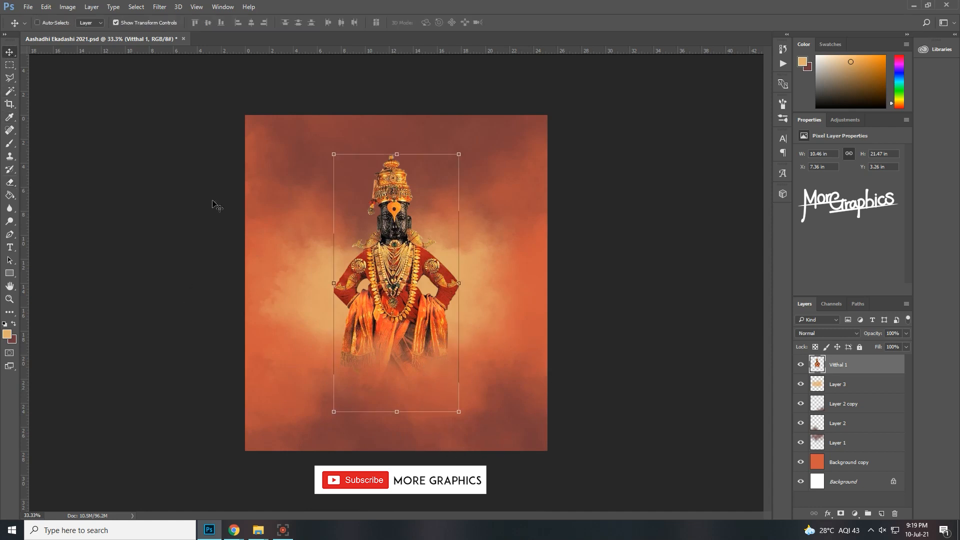
drag(397, 286, 397, 275)
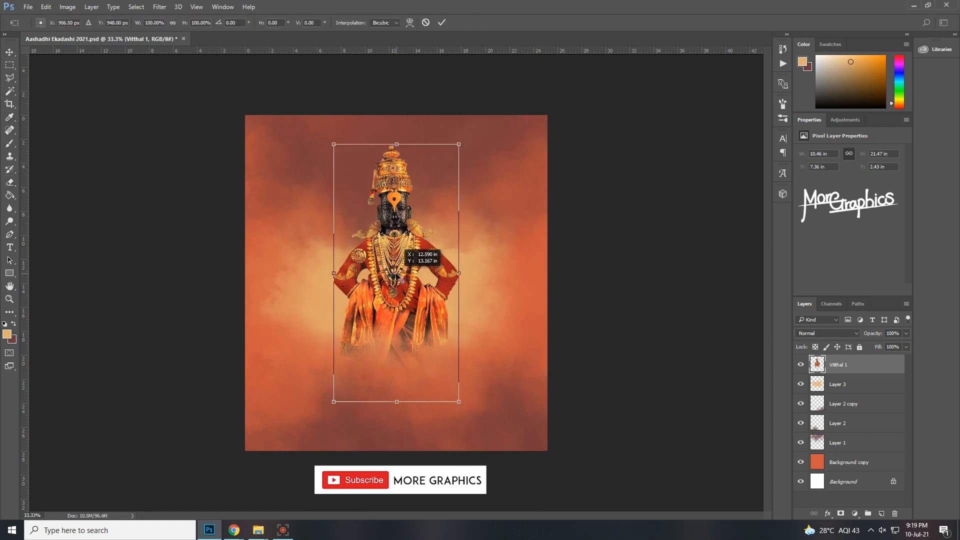
key(Return)
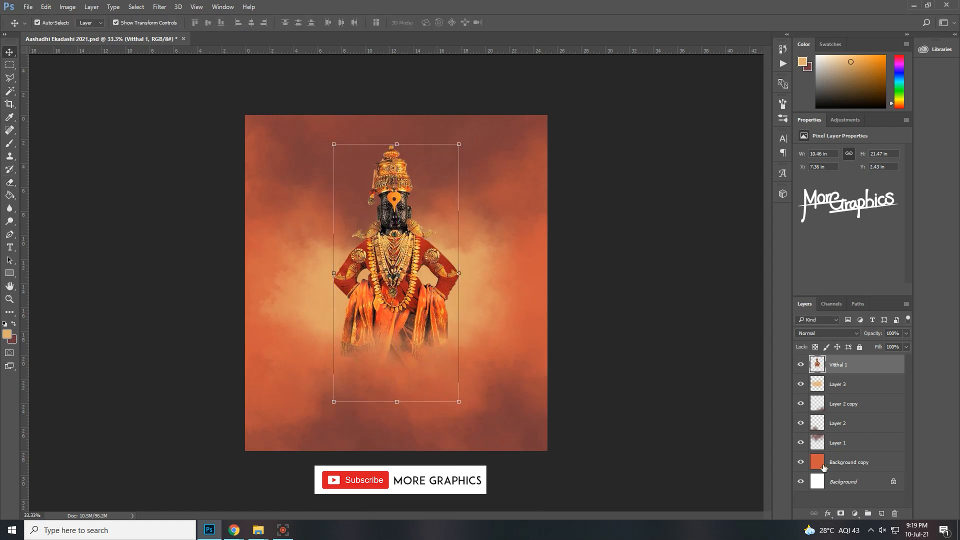
- Place the Round 16 ornament directly above Layer 3, behind the figure, at about X 2.43 in and Y 0.54 in
click(837, 384)
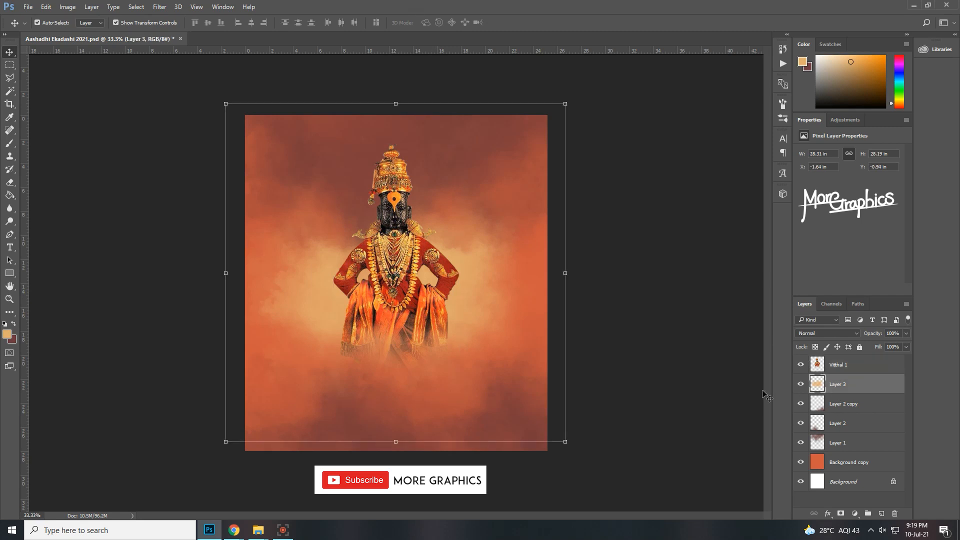
click(258, 530)
drag(376, 103, 330, 390)
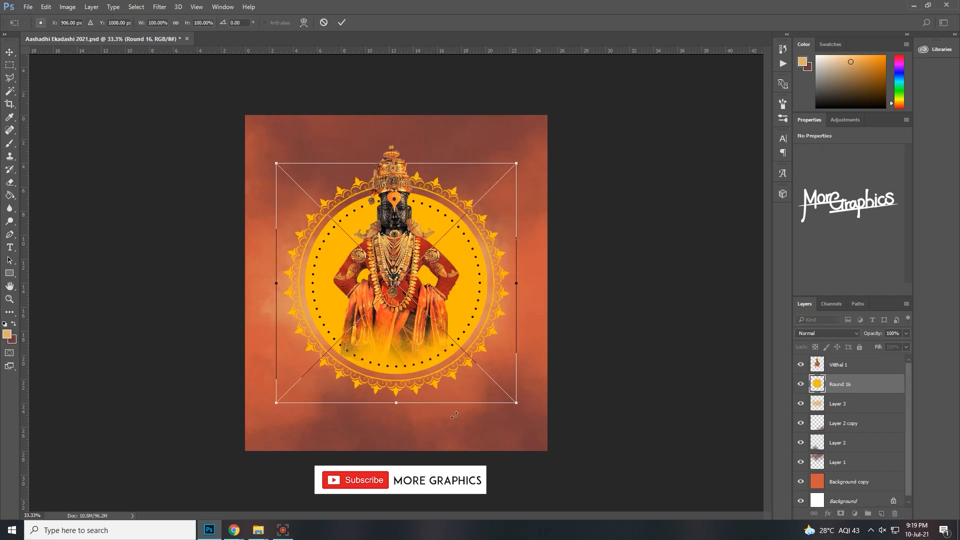
drag(516, 405, 523, 412)
drag(456, 324, 427, 285)
key(Return)
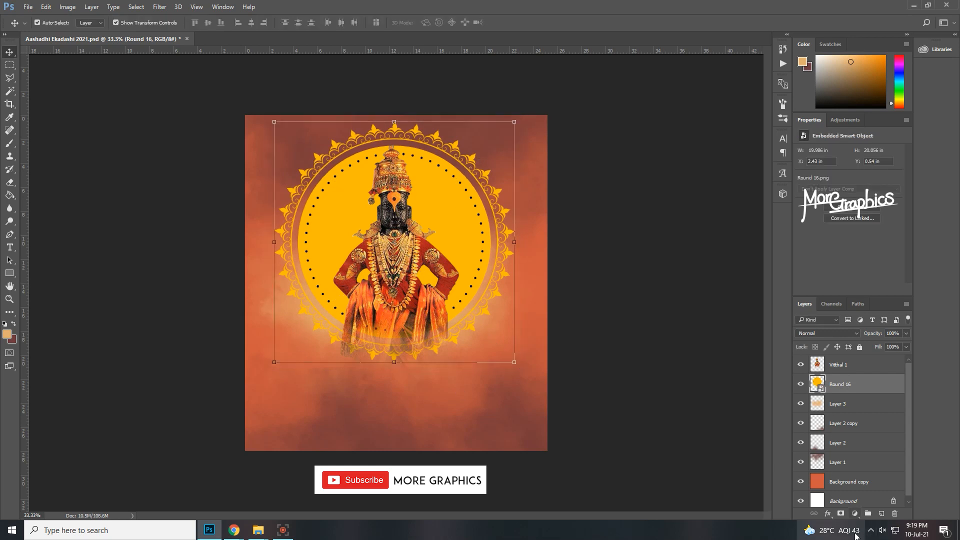
- Apply a white Color Overlay to the Round 16 layer and set its layer opacity to 10%
click(830, 515)
click(850, 473)
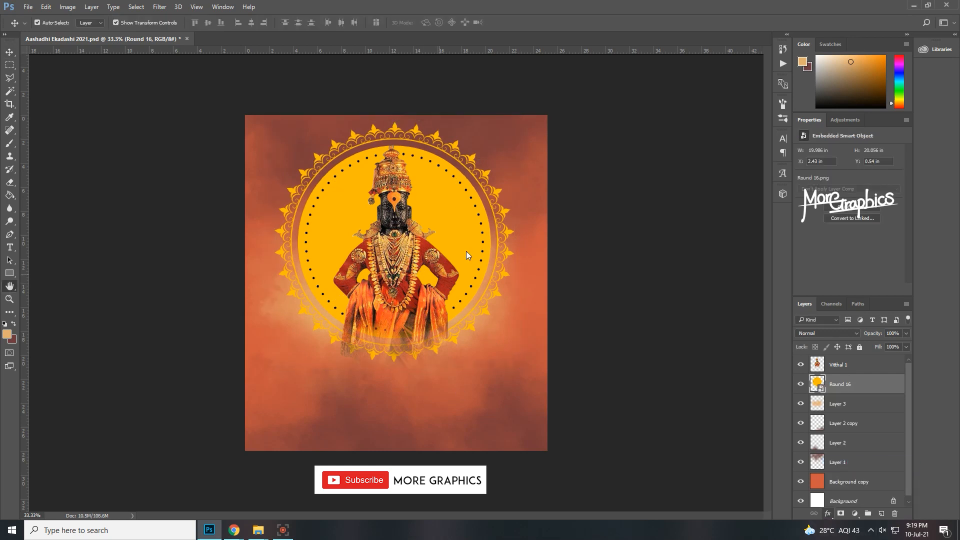
click(769, 198)
click(875, 265)
click(879, 184)
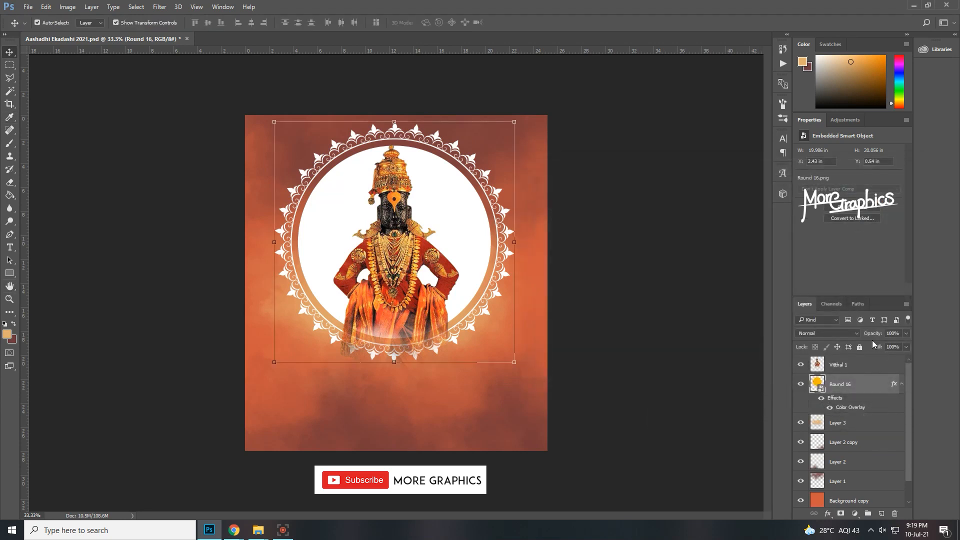
click(894, 333)
text(10)
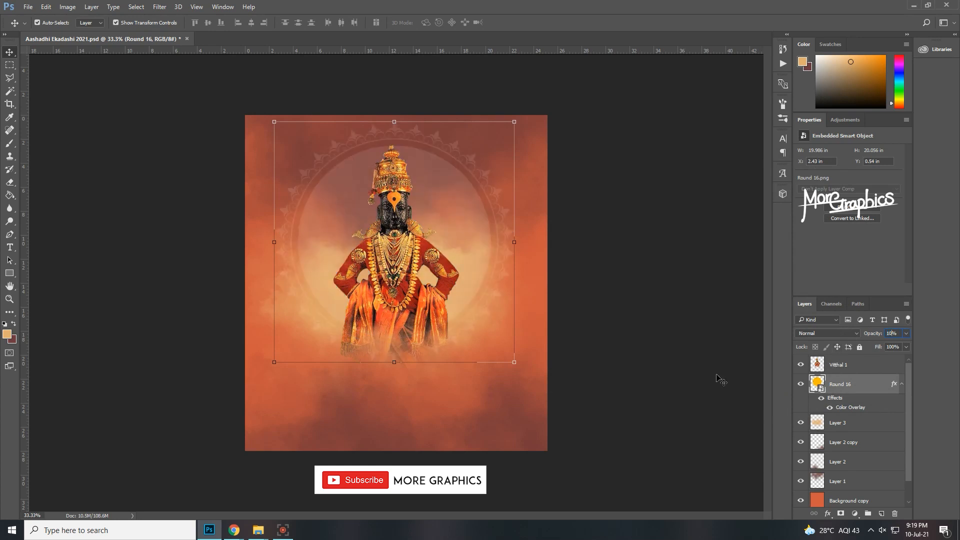
- Rasterize the layer style of Round 16 and delete its filled inner circle with a Magic Wand selection
right_click(846, 385)
click(748, 237)
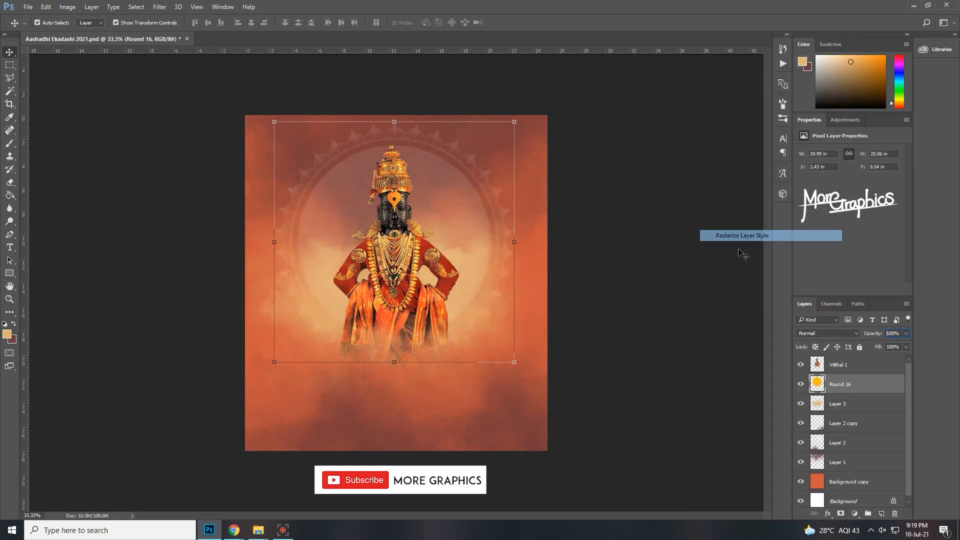
click(10, 92)
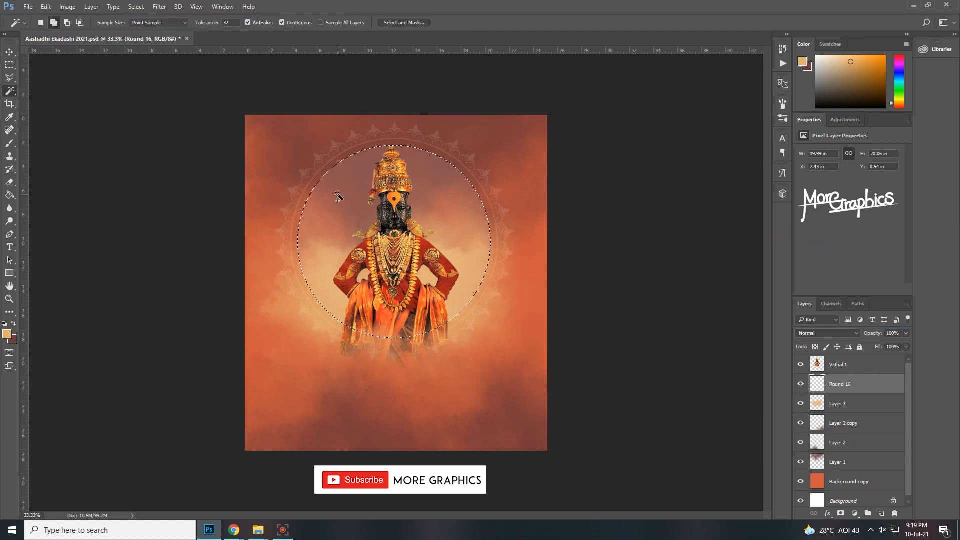
click(364, 240)
key(ctrl+d)
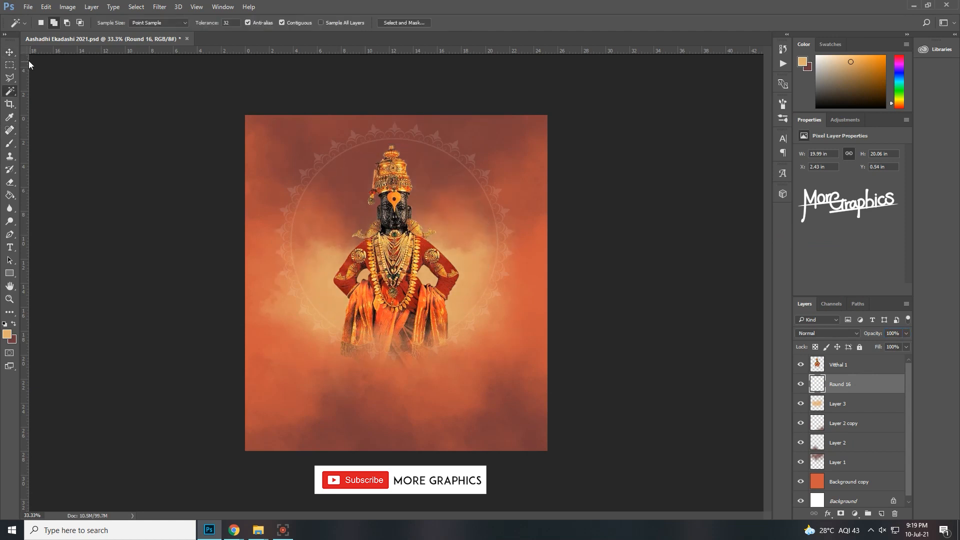
- Scale the ring down to about 19.49 by 19.56 in and lower the Vitthal figure to about Y 2.93 in
click(14, 55)
drag(514, 364, 481, 328)
key(Return)
click(842, 366)
drag(420, 267, 421, 273)
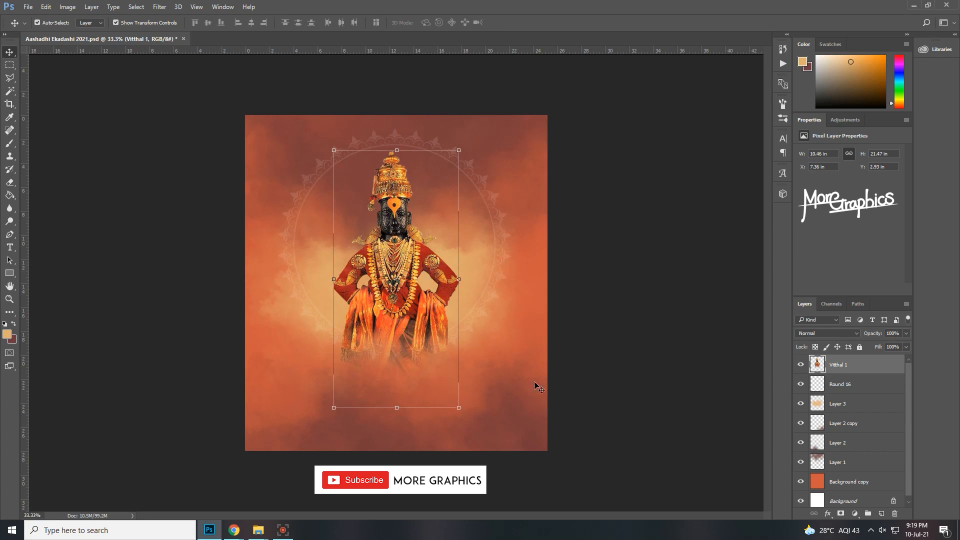
- Add a Drop Shadow effect to the Round 16 layer, leaving Outer Glow switched off
click(837, 385)
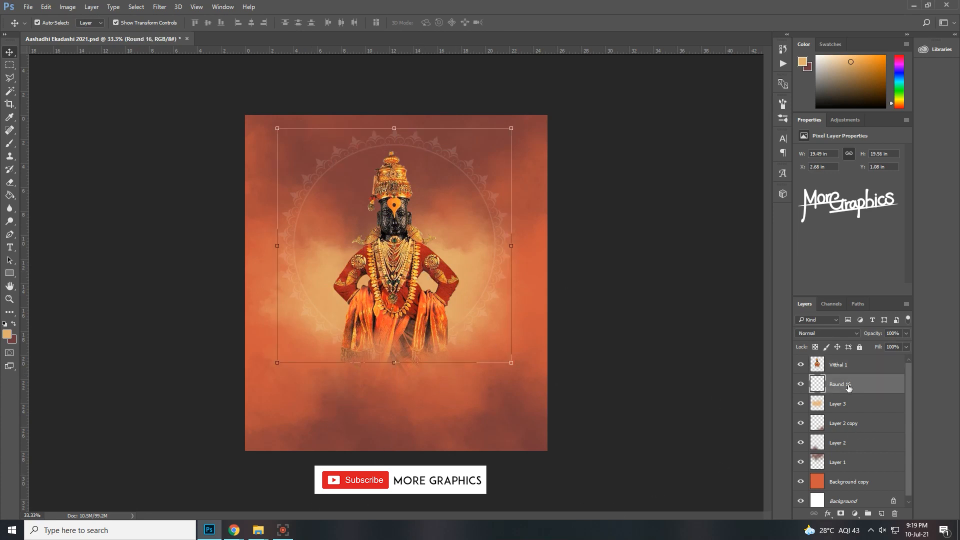
click(828, 514)
click(845, 493)
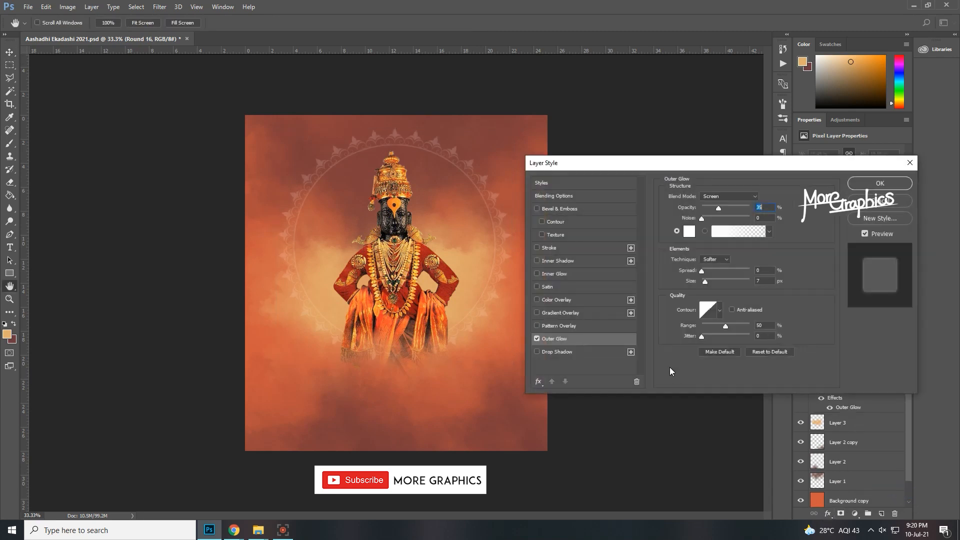
click(536, 340)
click(537, 352)
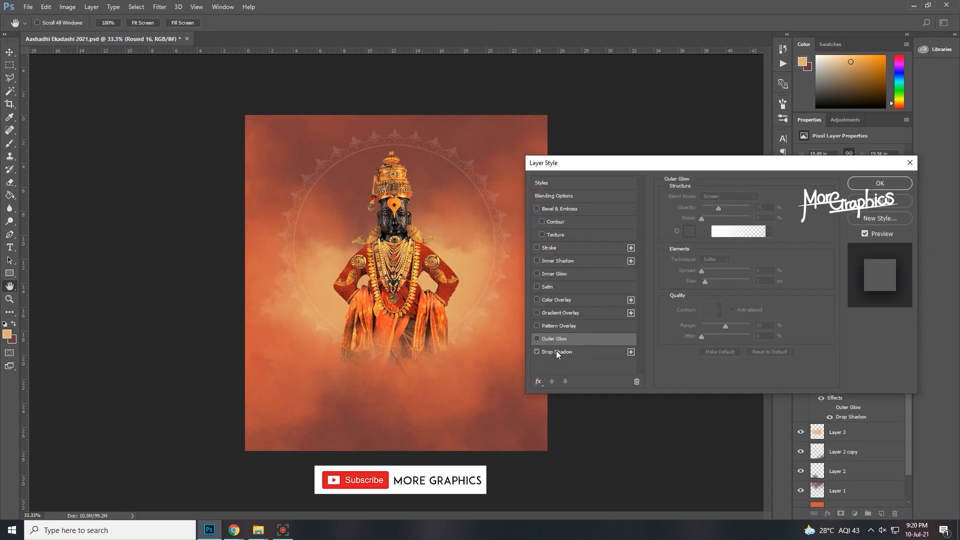
click(557, 351)
- Make the ring's drop shadow black with 8 px distance, 0% spread and 9 px size, and apply it
drag(703, 252, 711, 252)
click(768, 201)
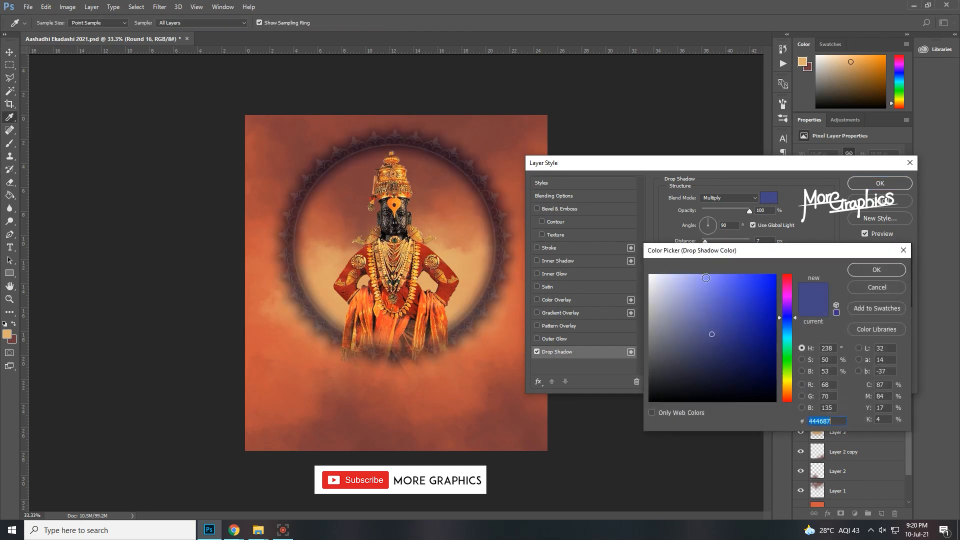
drag(703, 305, 601, 438)
click(850, 271)
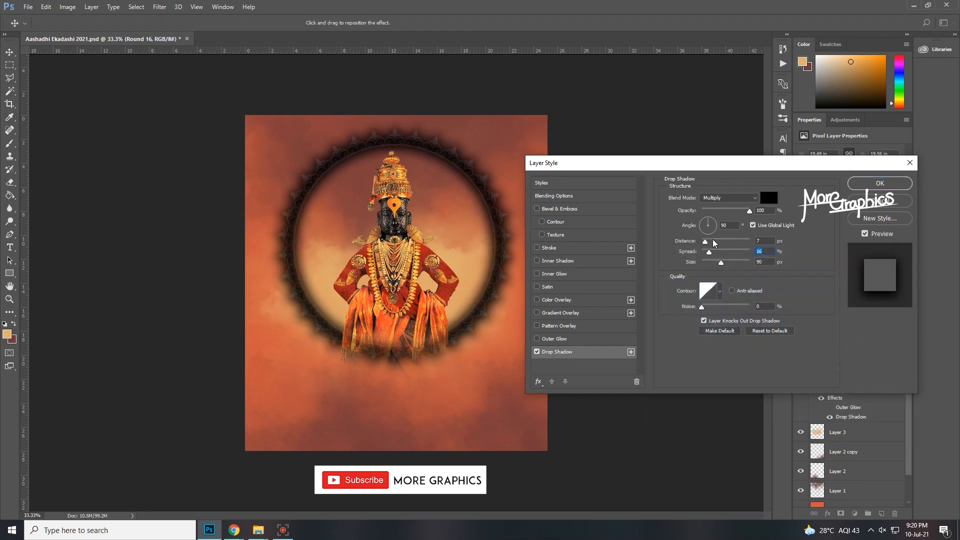
mouse_move(710, 253)
mouse_down()
mouse_move(702, 266)
mouse_move(711, 266)
mouse_move(713, 243)
mouse_move(727, 242)
mouse_move(709, 246)
mouse_up()
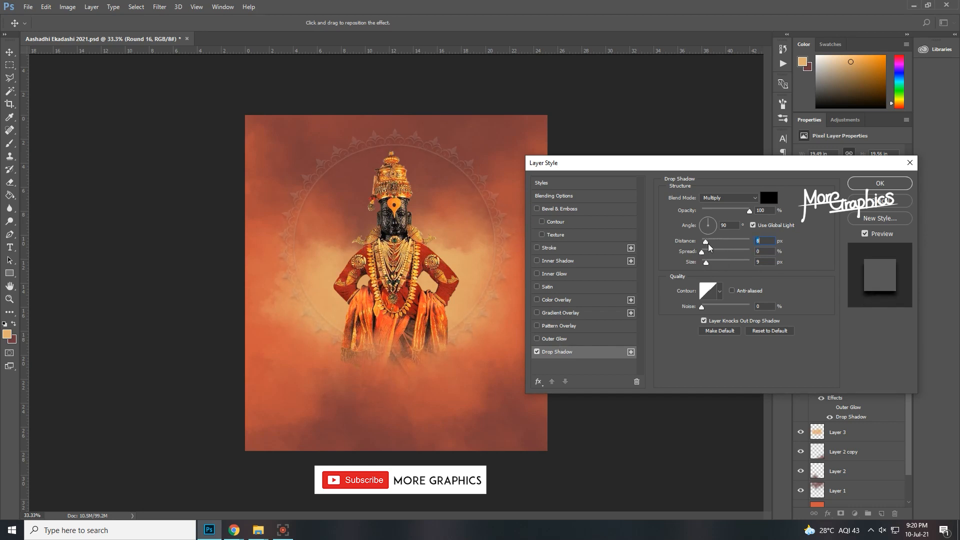
click(855, 188)
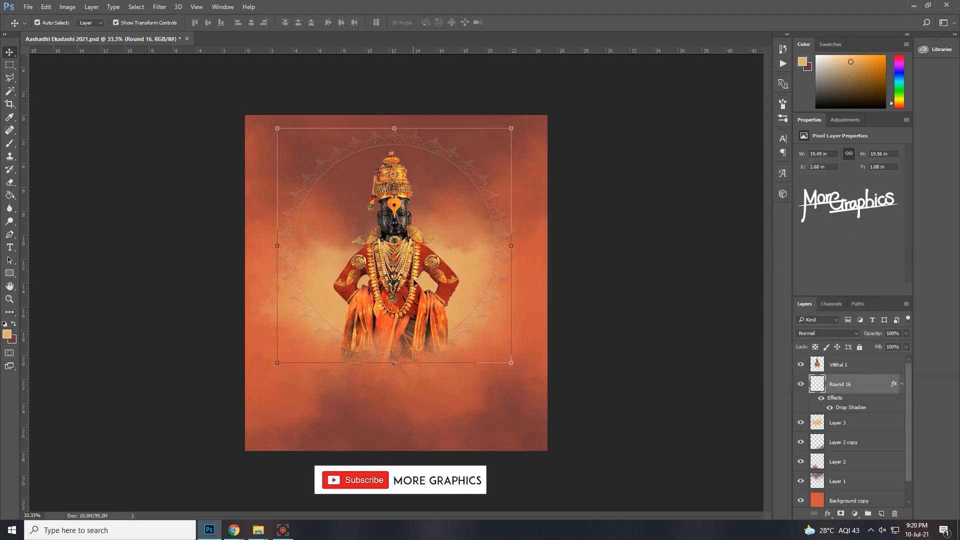
click(829, 515)
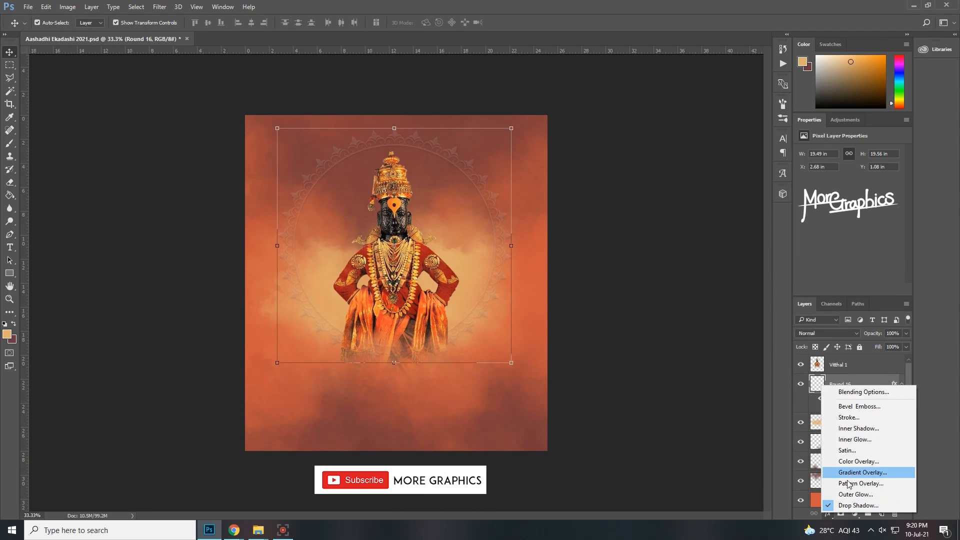
click(856, 506)
drag(752, 212, 730, 213)
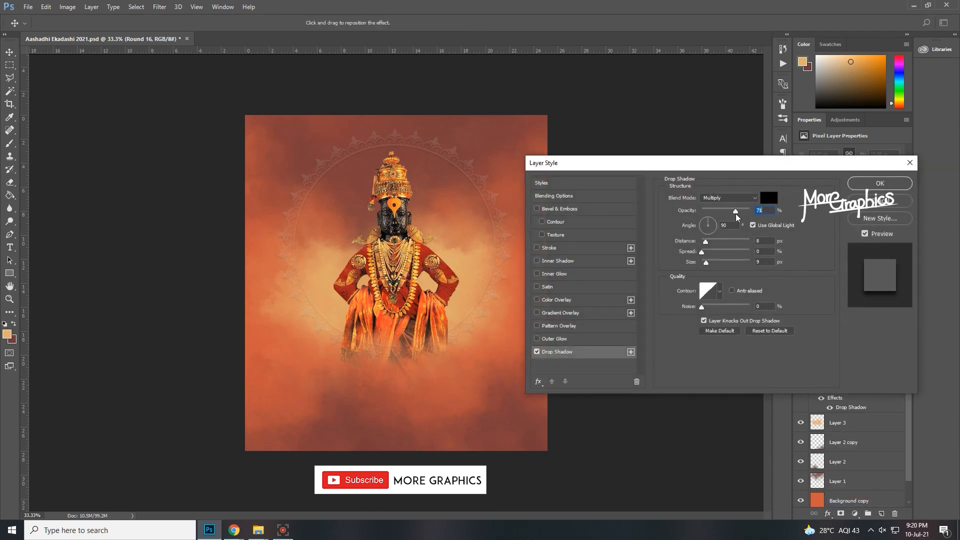
mouse_move(704, 254)
mouse_down()
mouse_move(729, 262)
mouse_move(702, 257)
mouse_up()
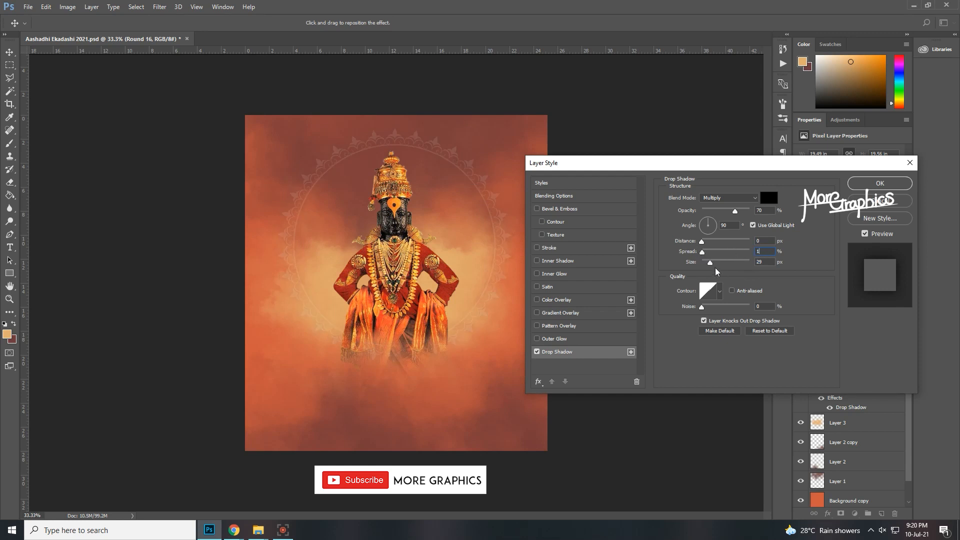
mouse_move(704, 265)
mouse_down()
mouse_move(724, 266)
mouse_move(713, 266)
mouse_up()
click(881, 202)
- Save the document and rasterize the layer style of Round 16
key(ctrl+s)
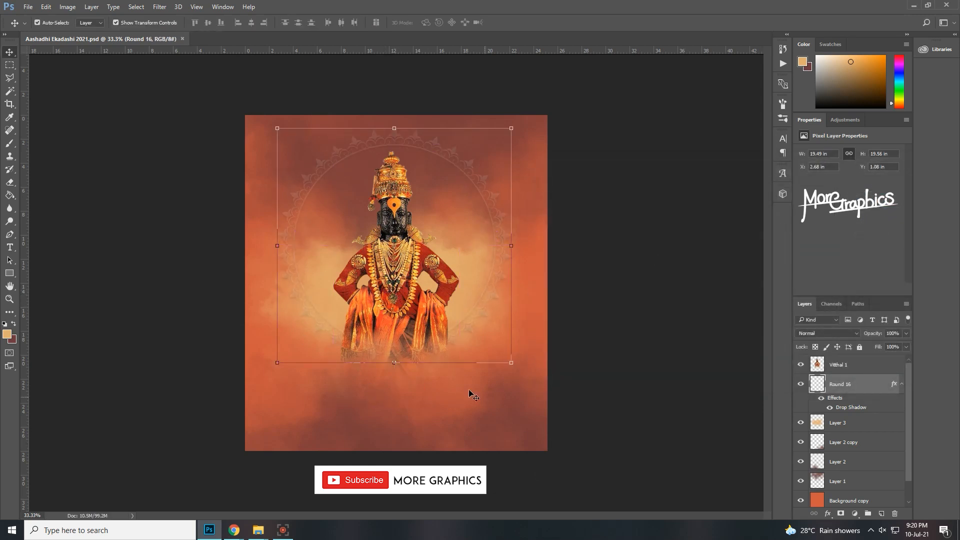
right_click(851, 386)
click(731, 210)
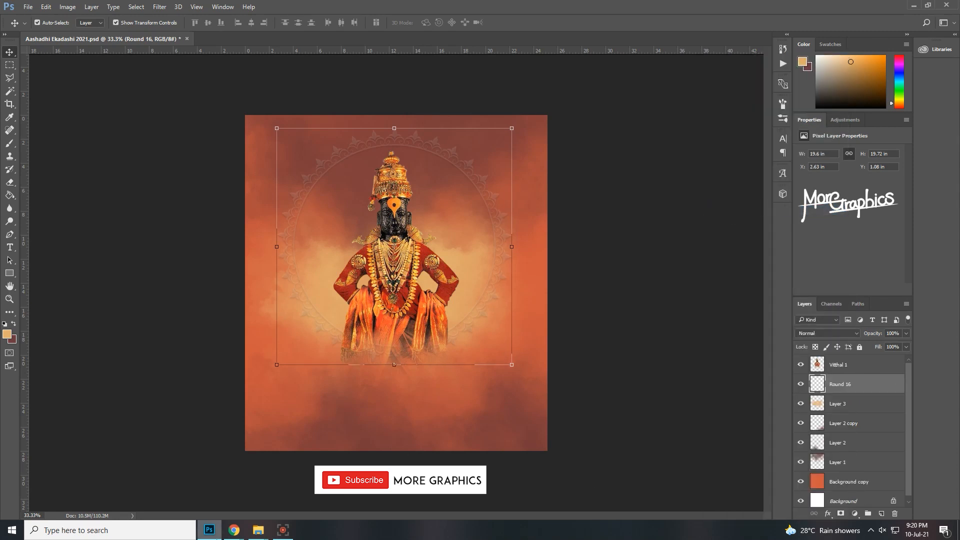
- Place the Golden Effect image from the project folder behind the Vitthal figure and set its blend mode to Screen
mouse_move(258, 530)
click(214, 479)
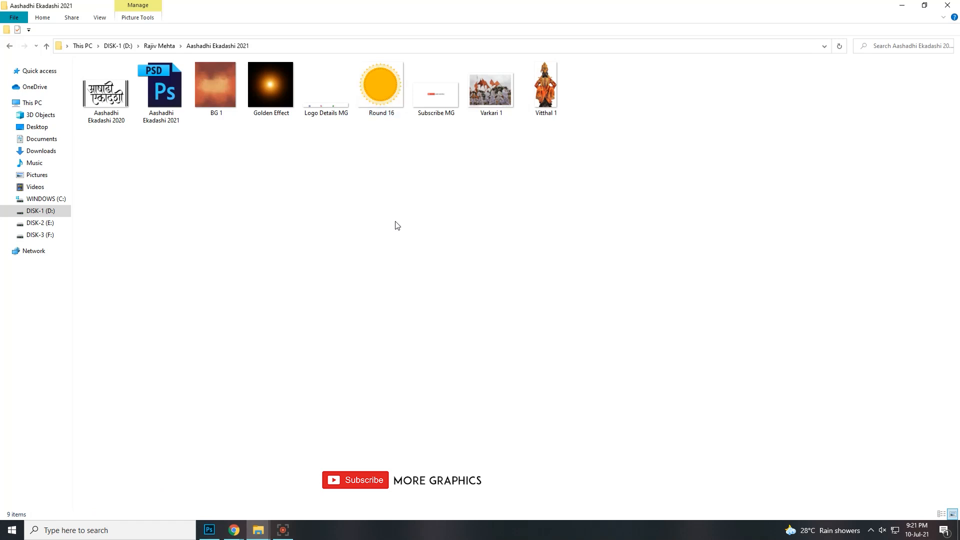
click(493, 92)
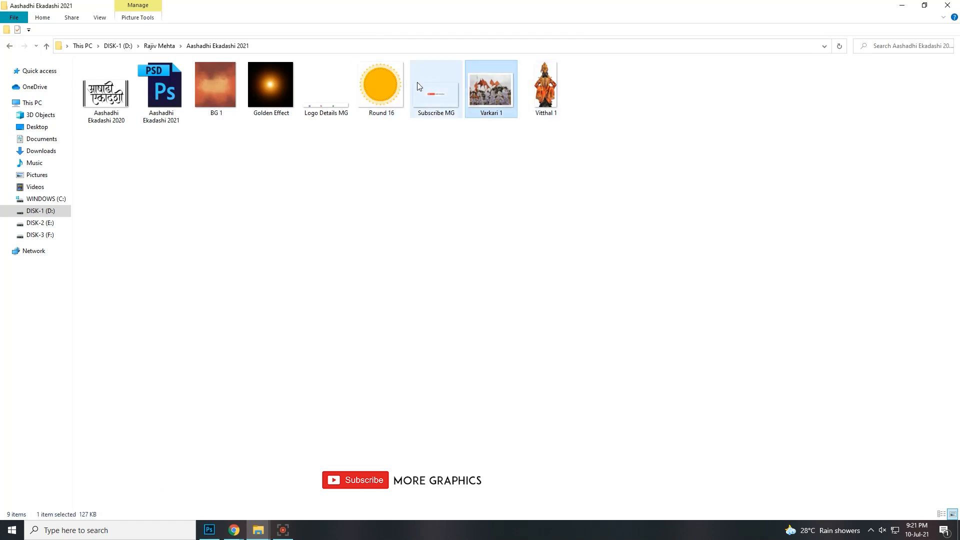
click(270, 90)
drag(270, 101, 353, 438)
key(Return)
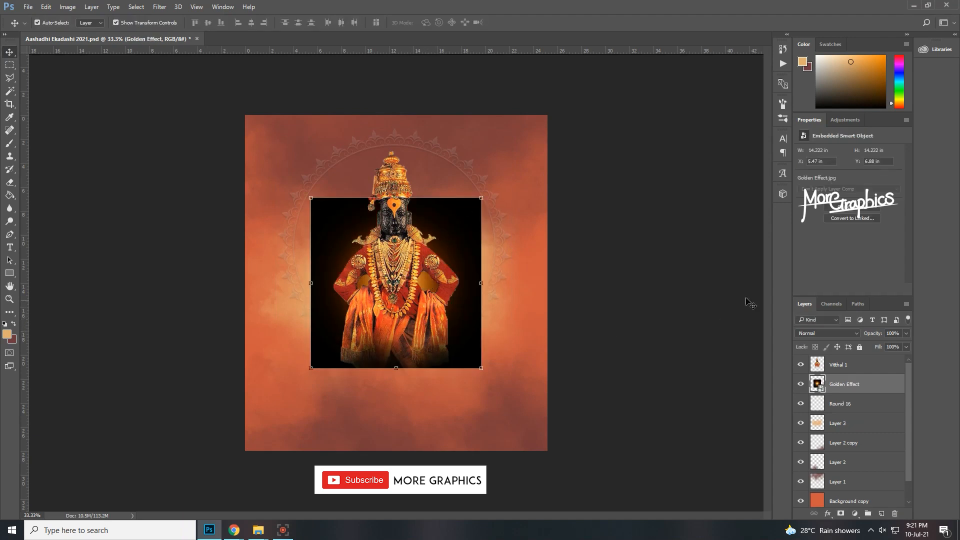
click(834, 334)
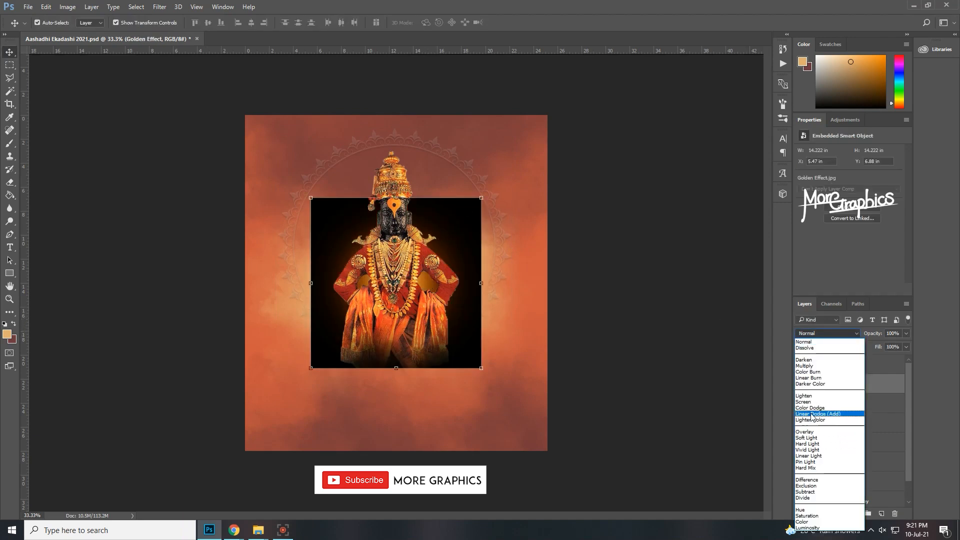
click(810, 403)
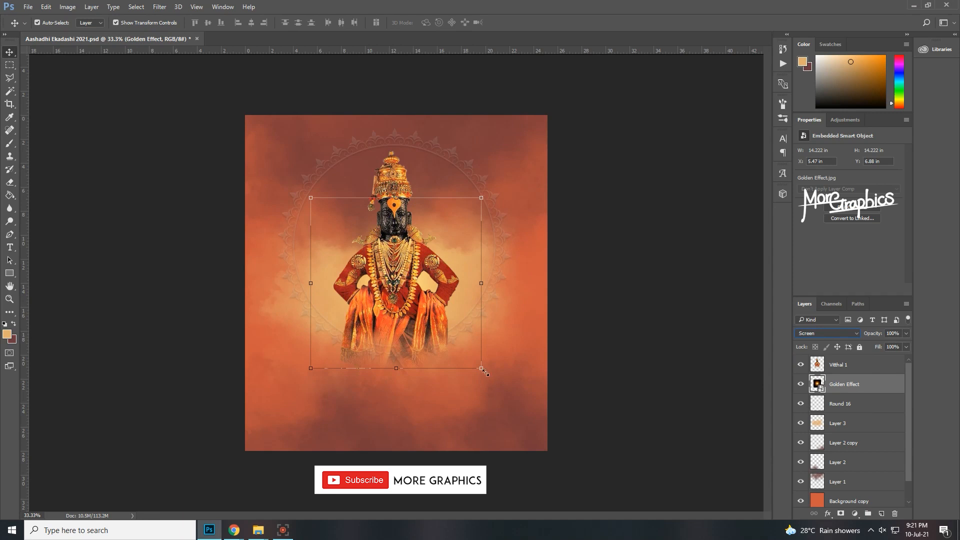
- Stretch the Golden Effect glow to about 27.44 by 16.38 in and position it around the figure at about Y 3.65 in
drag(482, 370, 570, 458)
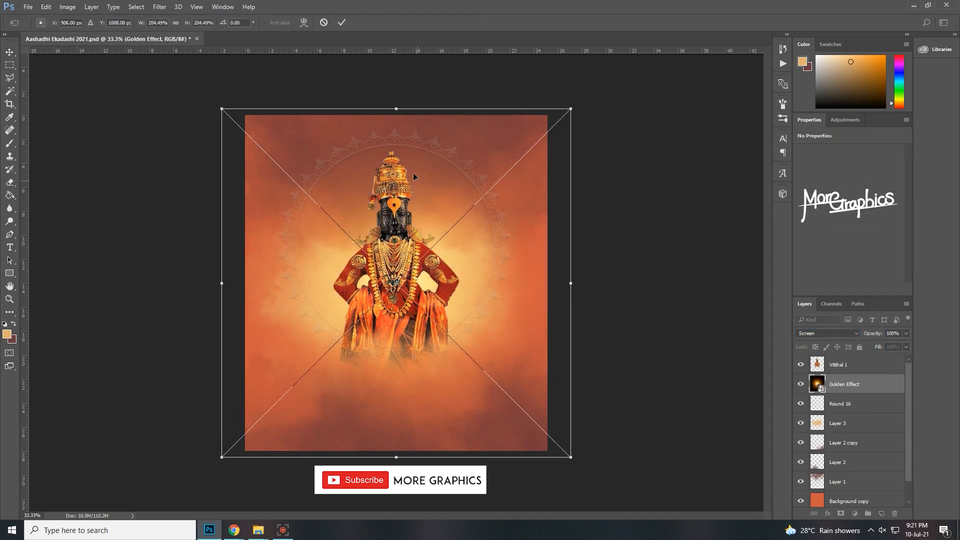
drag(399, 108, 399, 196)
drag(477, 300, 471, 233)
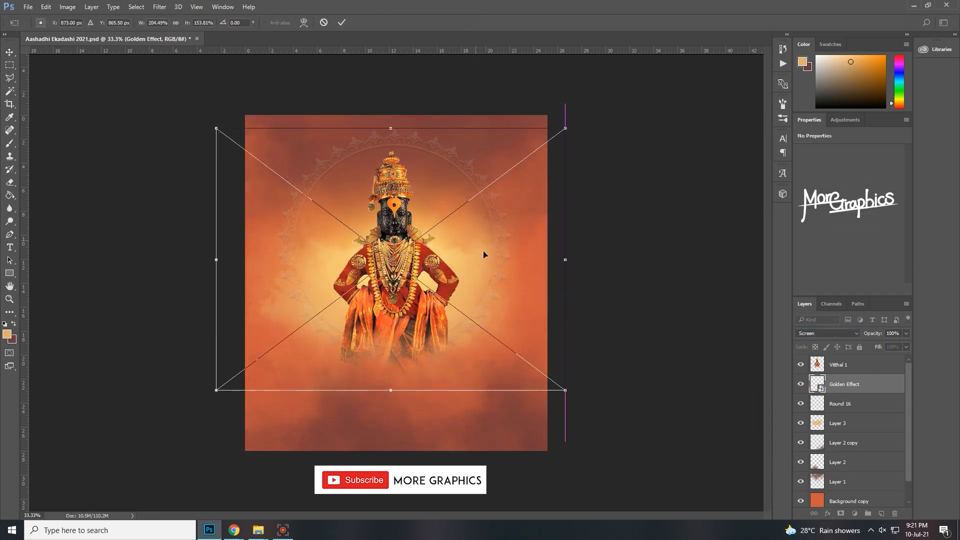
drag(566, 393, 626, 437)
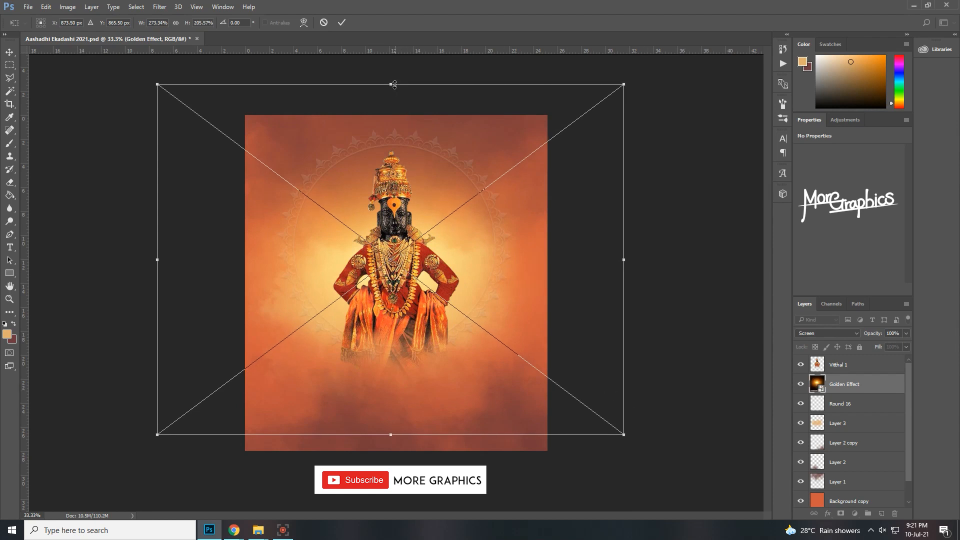
drag(395, 85, 395, 157)
drag(624, 436, 546, 411)
drag(512, 356, 512, 327)
drag(514, 319, 513, 318)
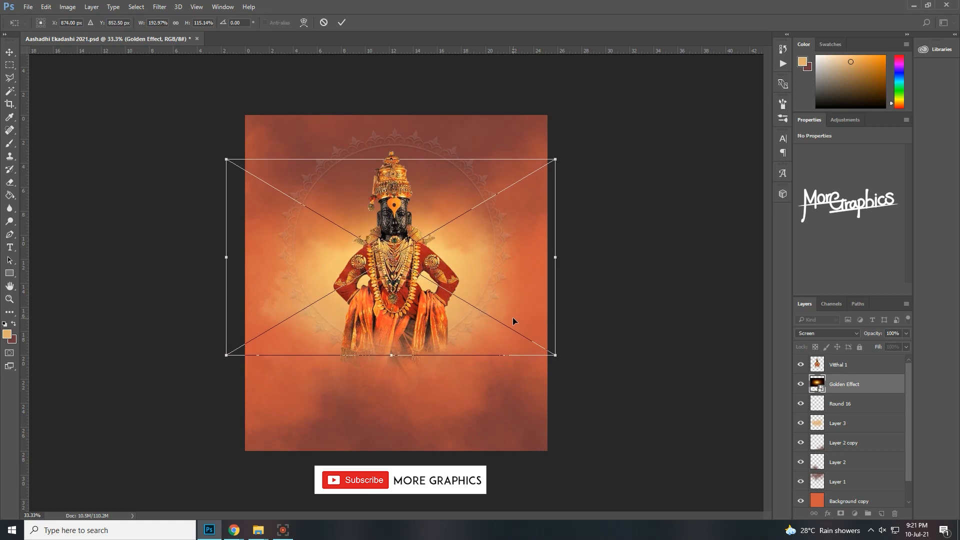
key(Return)
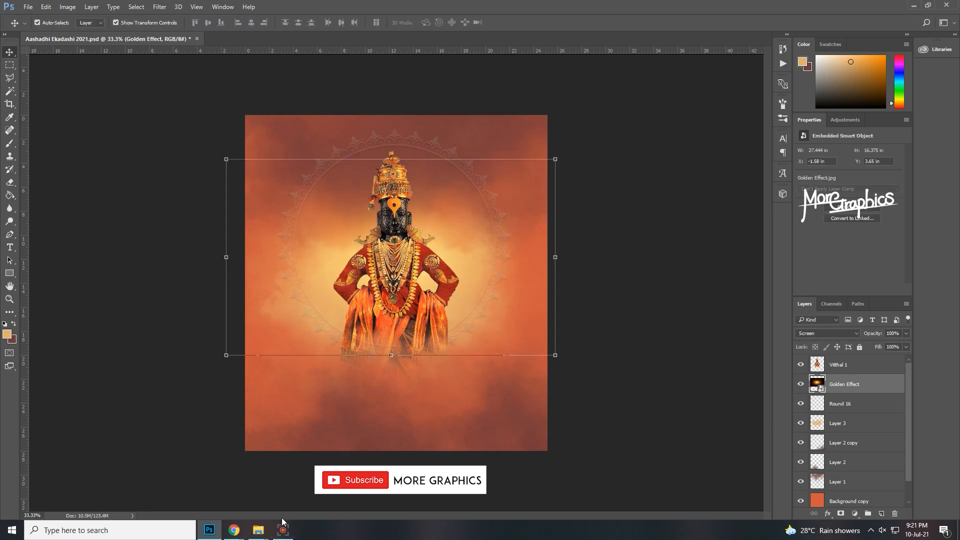
- Place the Varkari 1 photo from the project folder and move it to about X 2.36 in, Y 0.76 in
click(258, 530)
drag(490, 90, 353, 284)
key(Return)
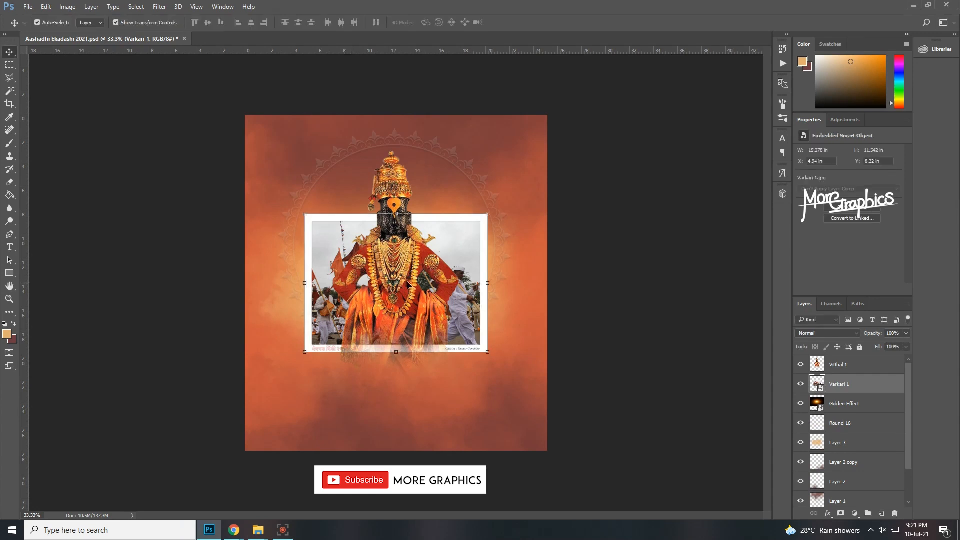
drag(461, 259, 431, 169)
- Rasterize the Varkari 1 layer and delete its white border with a Magic Wand selection
click(10, 64)
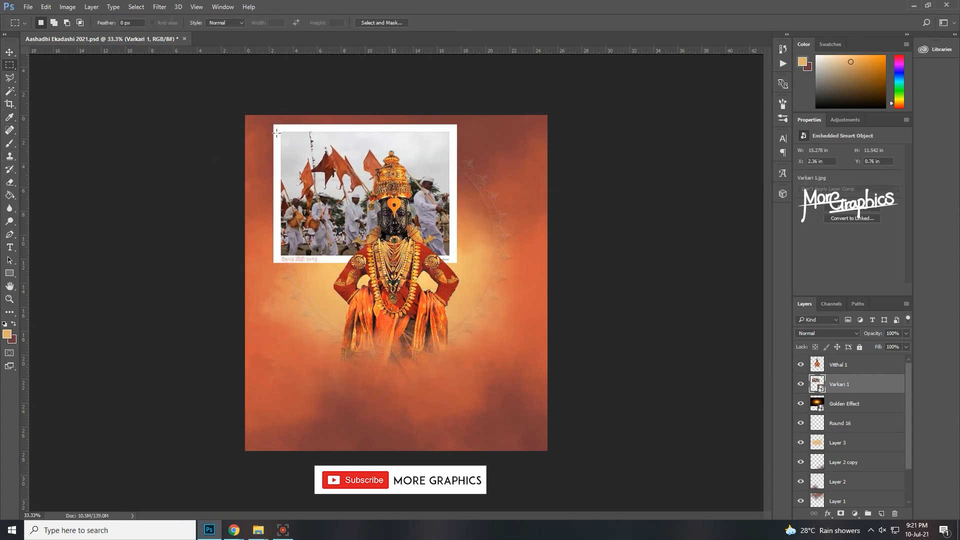
click(9, 91)
click(277, 139)
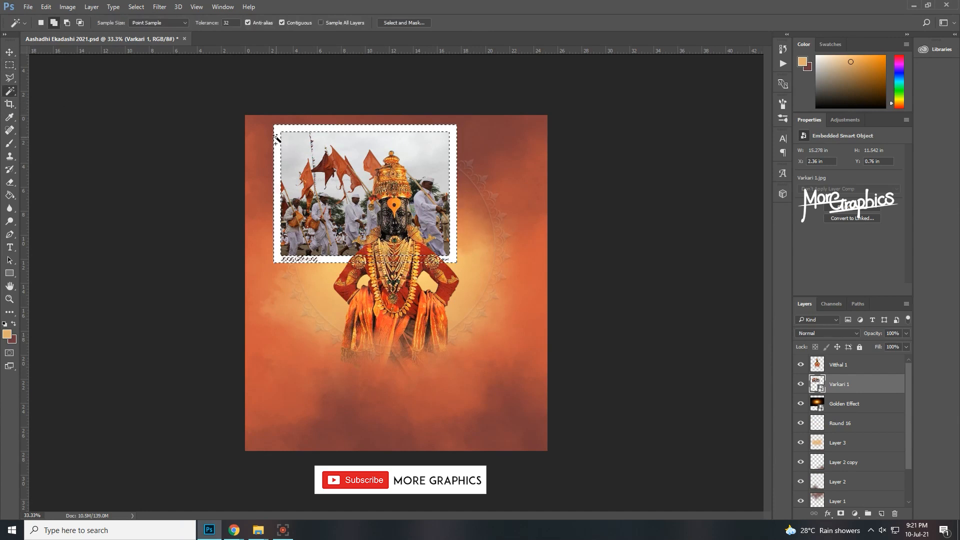
key(Delete)
click(521, 204)
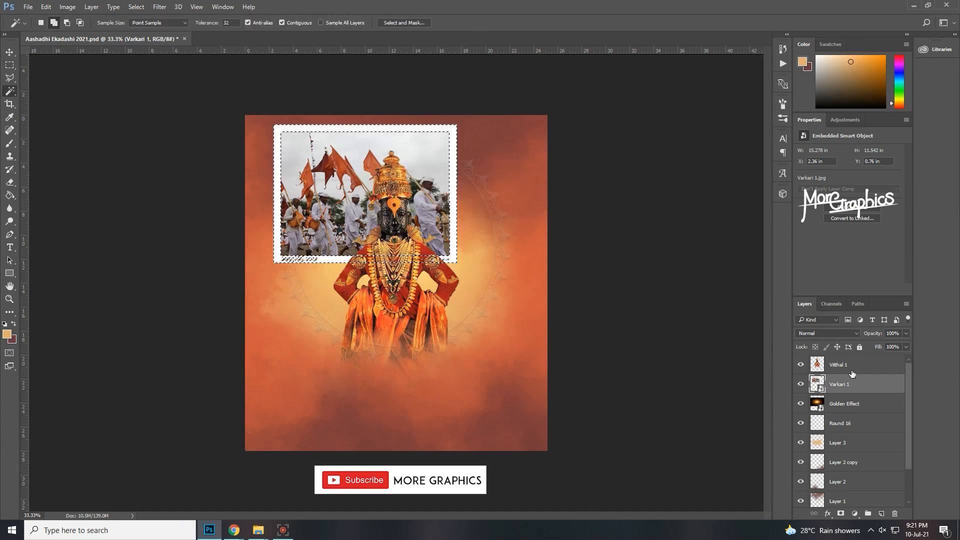
right_click(845, 361)
click(735, 224)
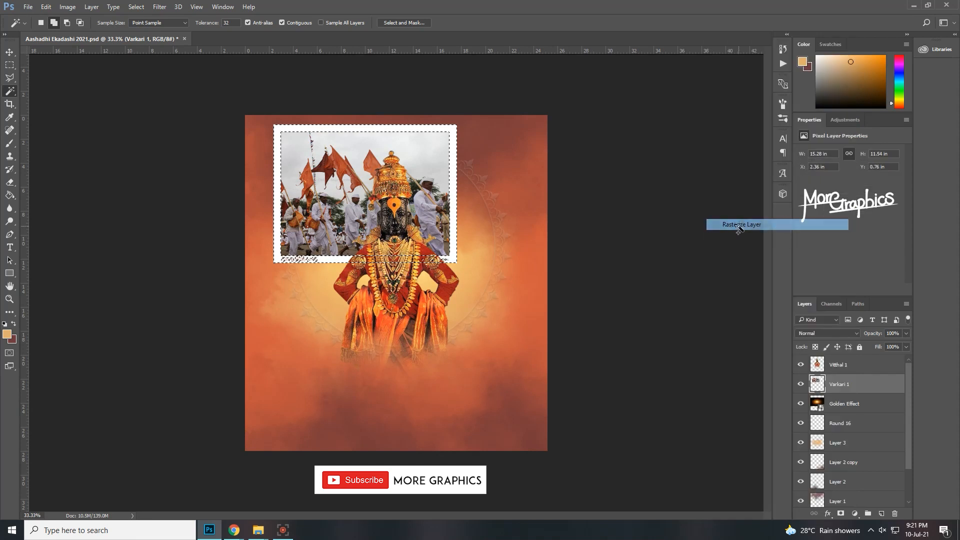
key(Delete)
key(ctrl+d)
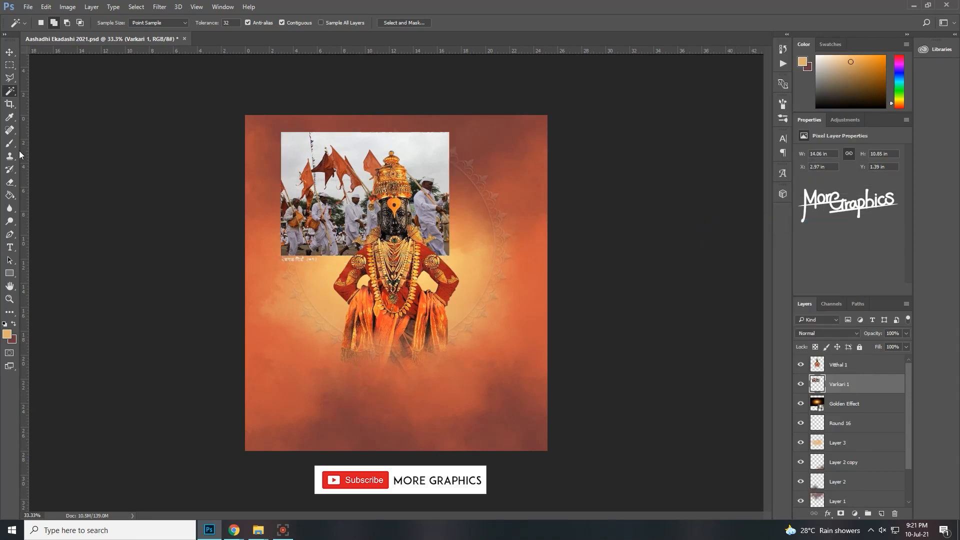
- Remove the leftover caption text beneath the Varkari photo with a rectangular selection
click(9, 65)
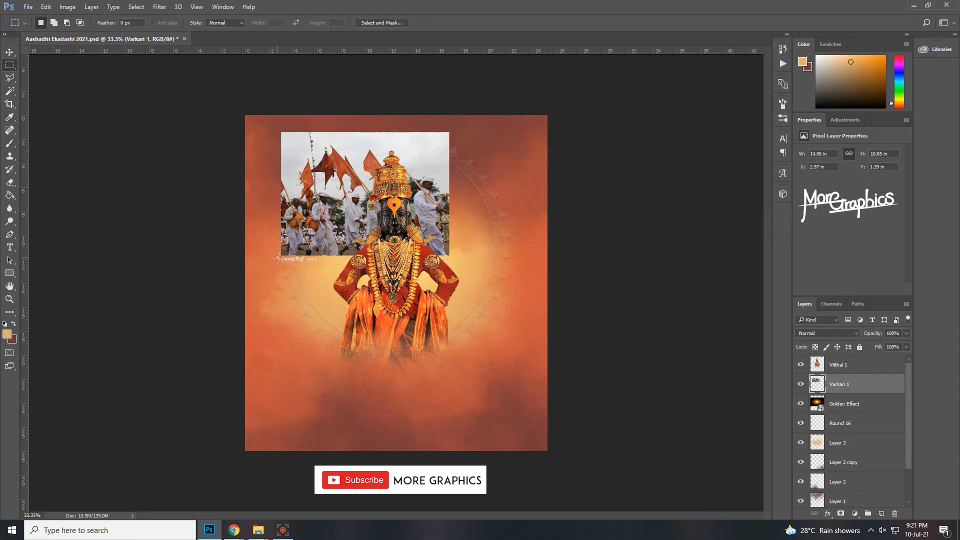
drag(277, 255, 477, 281)
key(ctrl+d)
- Scale the Varkari photo to about 16.63 by 12.08 in and place it at about X 4.01 in, Y 4.29 in
click(9, 52)
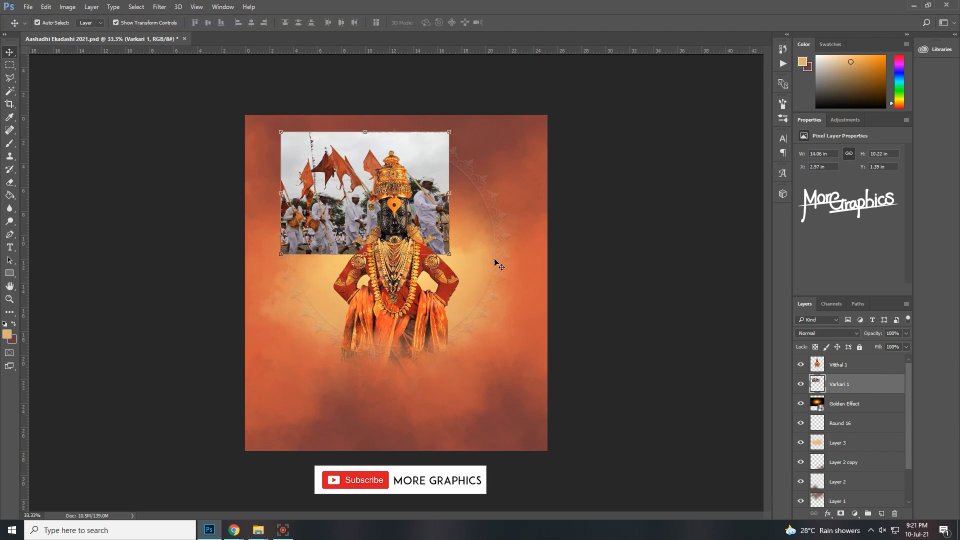
drag(449, 254, 473, 280)
key(Return)
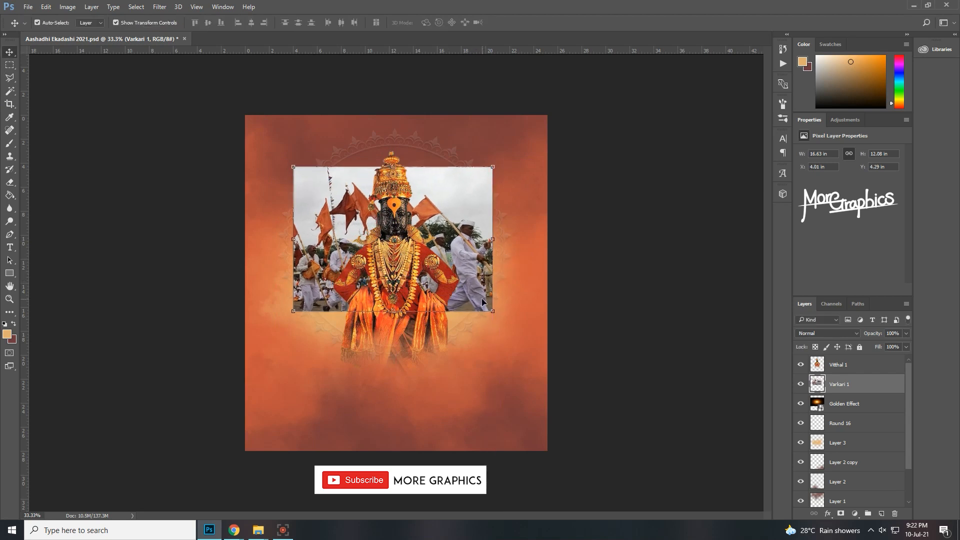
- Erase the edges of the Varkari photo with a soft eraser at 70% opacity and set the layer opacity to 20%
click(10, 182)
mouse_move(293, 361)
mouse_down()
mouse_move(330, 366)
mouse_move(286, 357)
mouse_move(251, 250)
mouse_move(243, 248)
mouse_move(246, 176)
mouse_move(255, 198)
mouse_move(315, 154)
mouse_move(319, 128)
mouse_move(336, 133)
mouse_move(332, 121)
mouse_move(398, 114)
mouse_move(506, 125)
mouse_move(413, 116)
mouse_move(499, 130)
mouse_move(502, 149)
mouse_move(458, 150)
mouse_move(443, 141)
mouse_move(517, 154)
mouse_move(500, 170)
mouse_move(549, 241)
mouse_move(537, 303)
mouse_move(421, 370)
mouse_move(453, 357)
mouse_move(360, 362)
mouse_move(319, 351)
mouse_move(458, 373)
mouse_move(355, 131)
mouse_up()
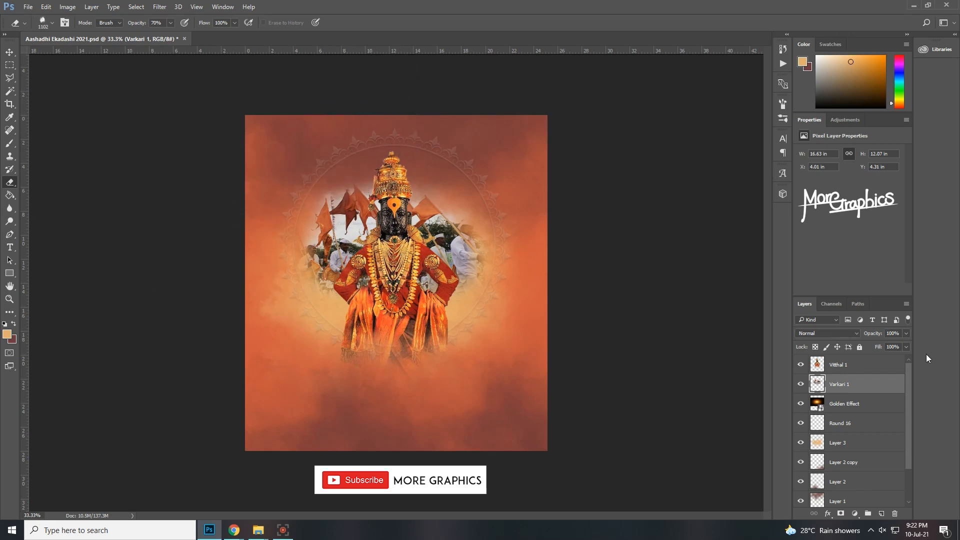
text(20)
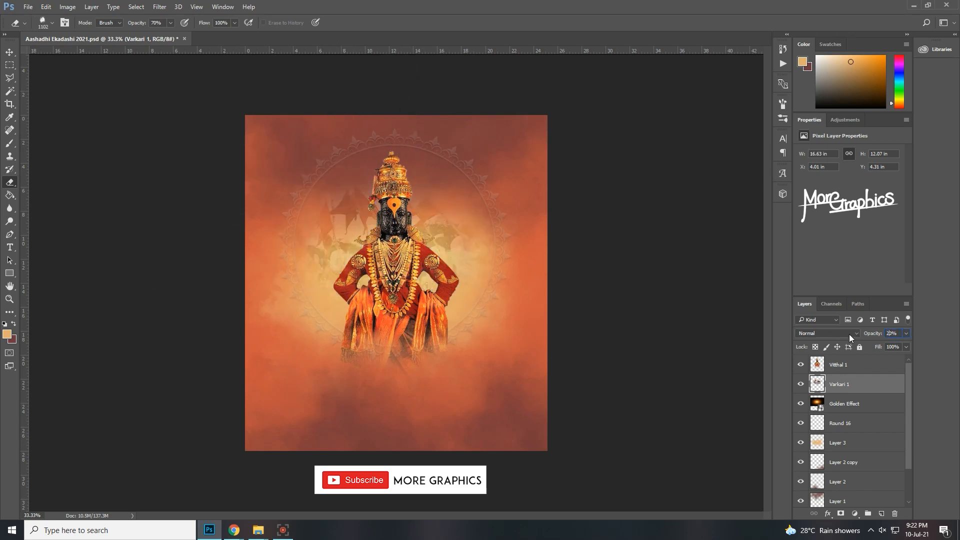
- Enlarge the faded Varkari photo to about 18.24 by 13.24 in behind the Vitthal figure
click(10, 51)
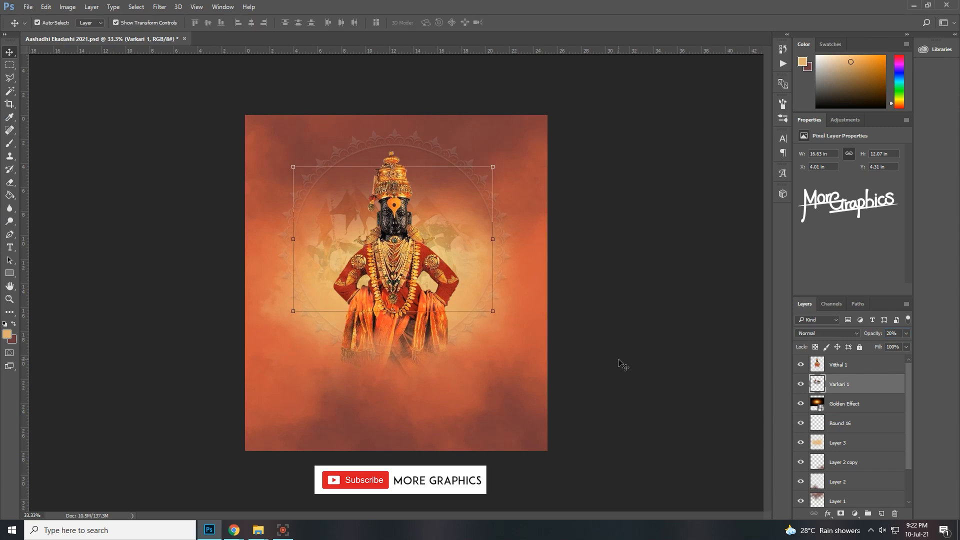
mouse_move(495, 313)
mouse_down()
mouse_move(504, 320)
mouse_move(493, 299)
mouse_up()
key(Return)
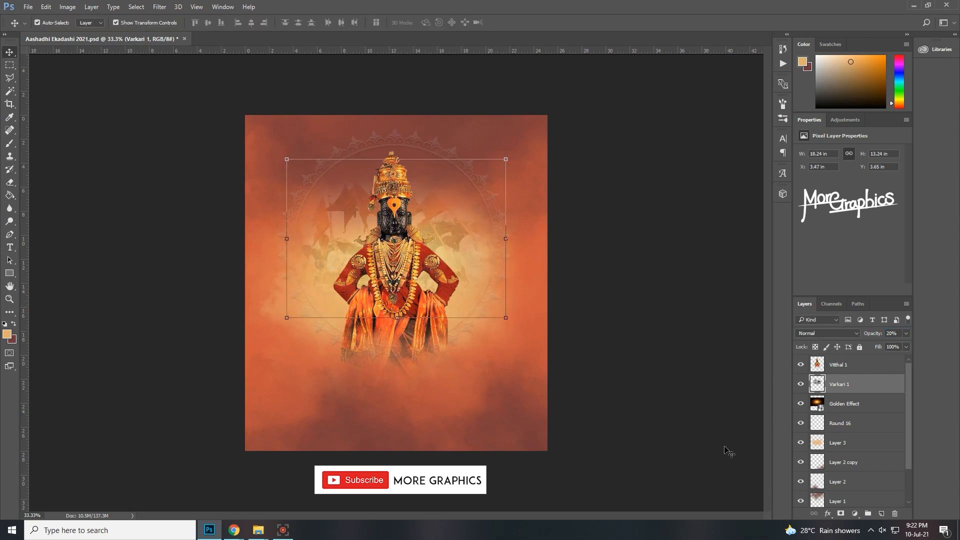
- Resize the Golden Effect glow to about 26.96 by 16.08 in and move it to about X -0.88 in, Y 5.95 in
click(838, 408)
mouse_move(555, 355)
mouse_down()
mouse_move(596, 381)
mouse_move(553, 347)
mouse_move(753, 458)
mouse_move(551, 353)
mouse_up()
drag(520, 316, 528, 344)
drag(550, 380, 543, 359)
key(Return)
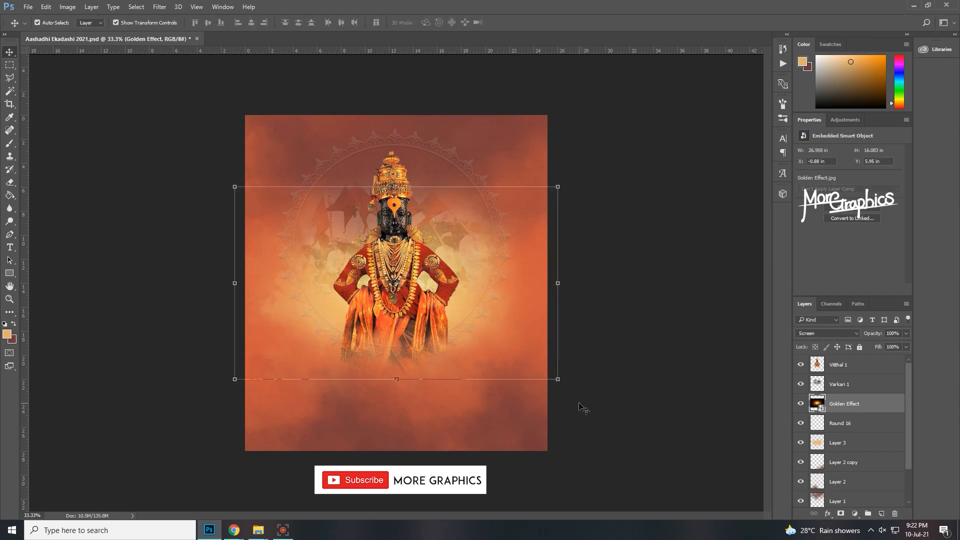
click(9, 66)
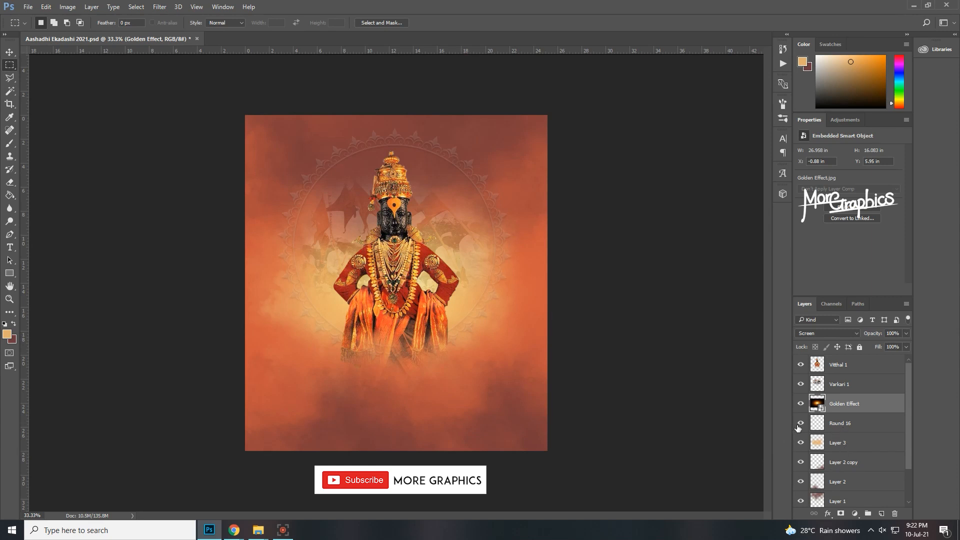
click(849, 426)
click(828, 514)
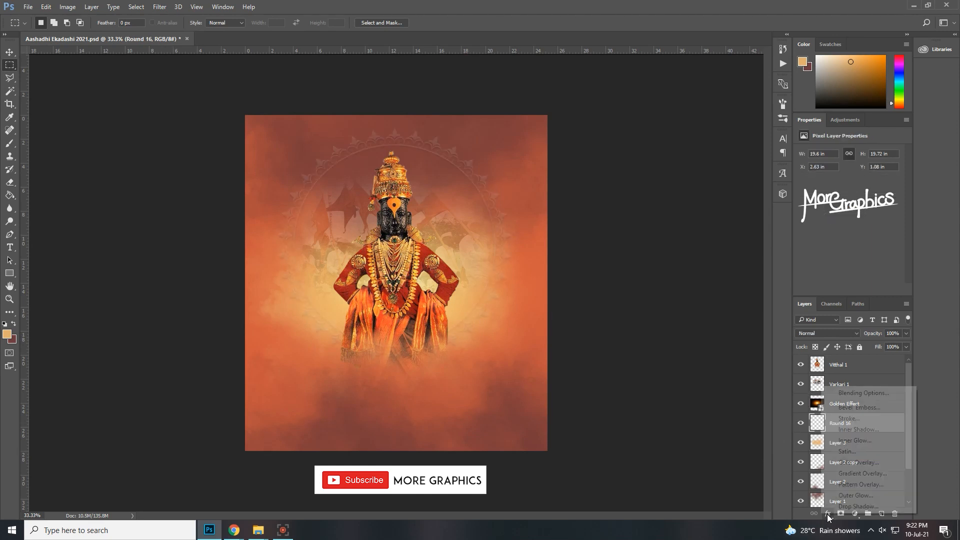
click(859, 462)
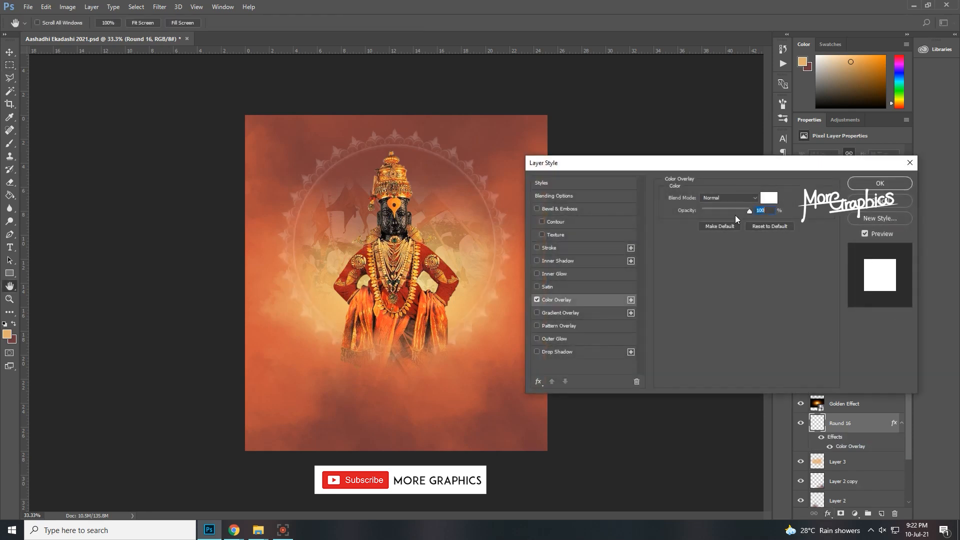
click(774, 201)
drag(746, 325, 625, 457)
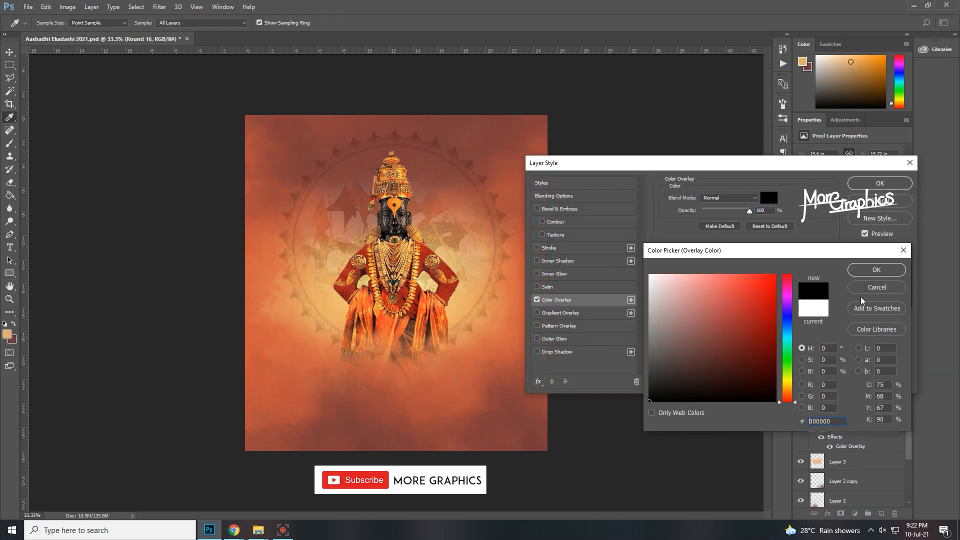
click(876, 287)
click(871, 201)
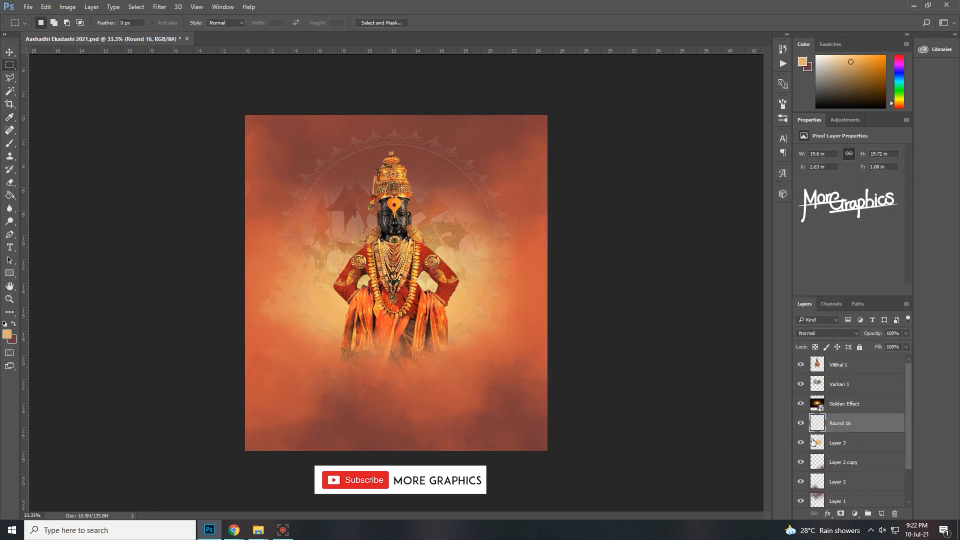
click(259, 531)
click(224, 489)
click(415, 280)
click(208, 531)
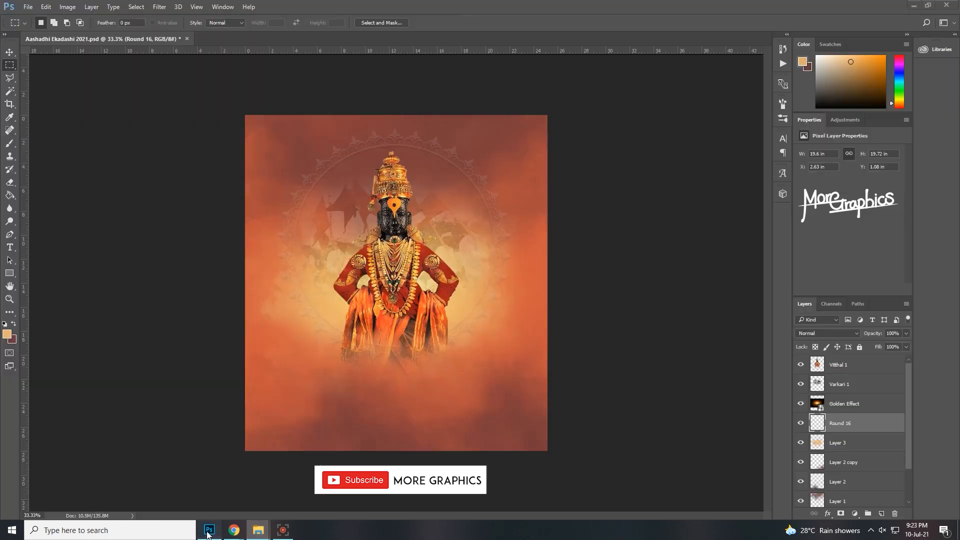
- Switch to Chrome to view the Marathi greeting text on the Google Input Tools page, and return to Photoshop
click(233, 531)
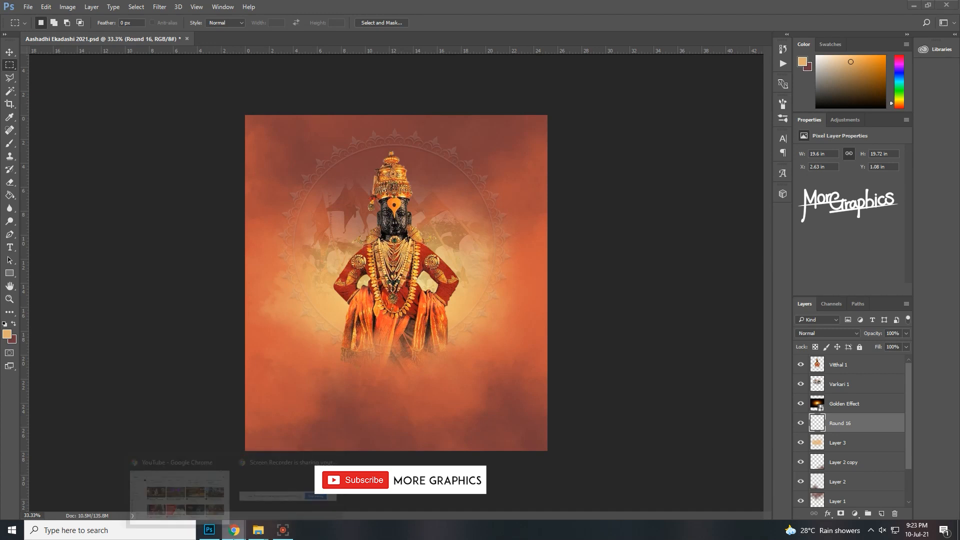
click(179, 483)
click(464, 6)
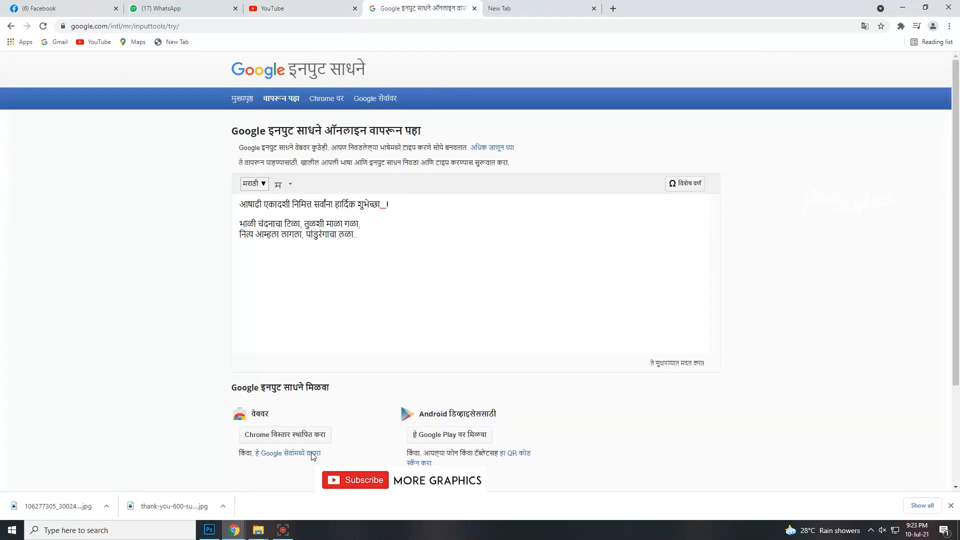
click(208, 531)
click(209, 532)
click(209, 532)
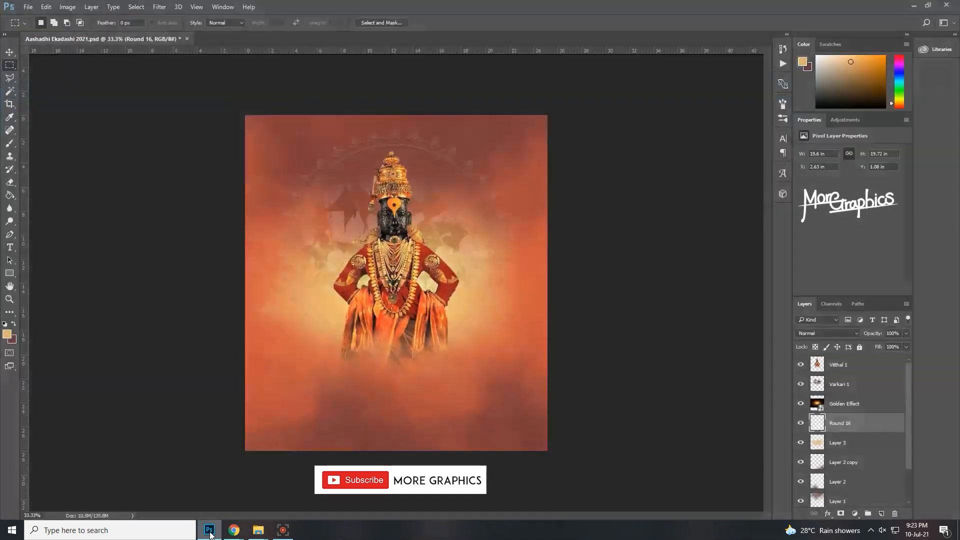
- Try the Varkari 1 layer at 30% opacity and undo the change
click(833, 392)
text(30)
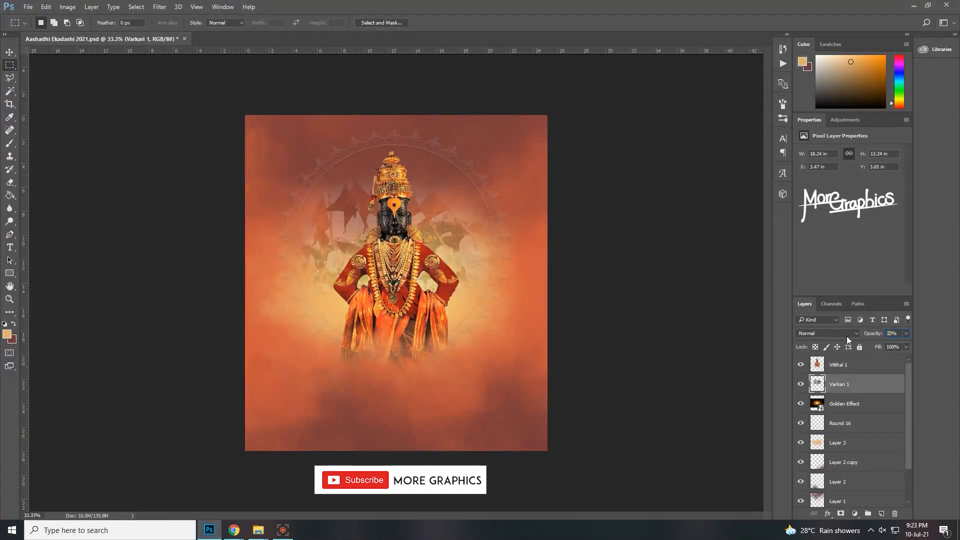
key(ctrl+z)
- Save the poster document and set the foreground color to an orange-red based on the cloudy background
click(10, 77)
key(ctrl+s)
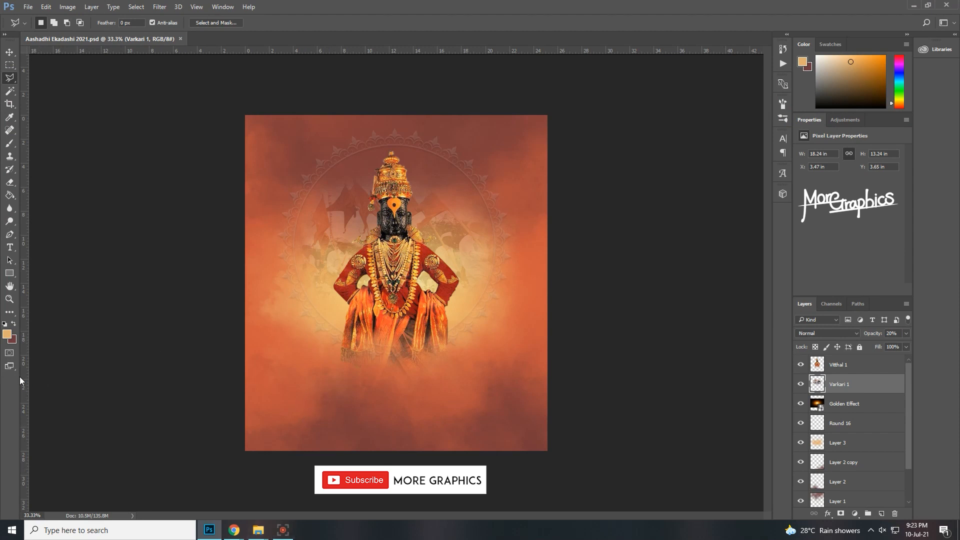
click(6, 337)
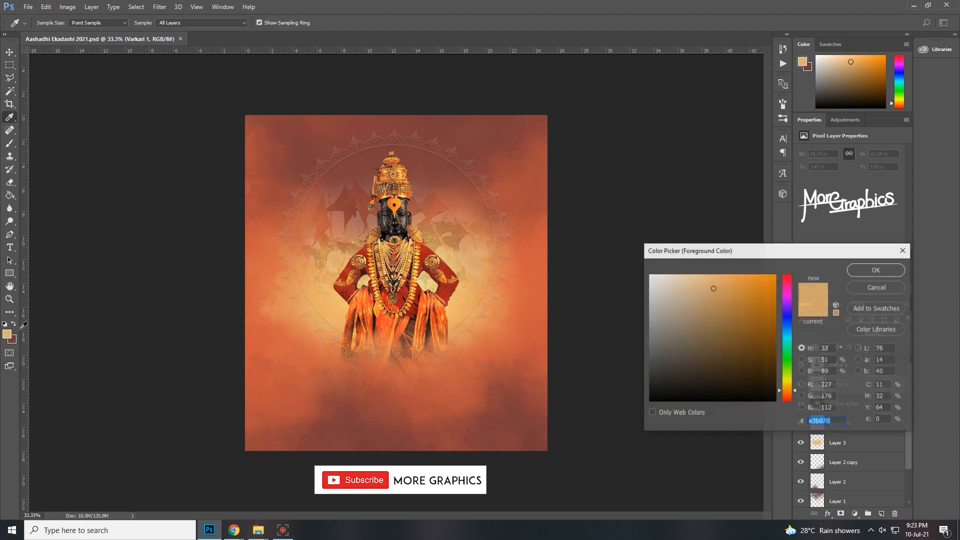
click(250, 147)
drag(747, 310, 748, 296)
click(885, 270)
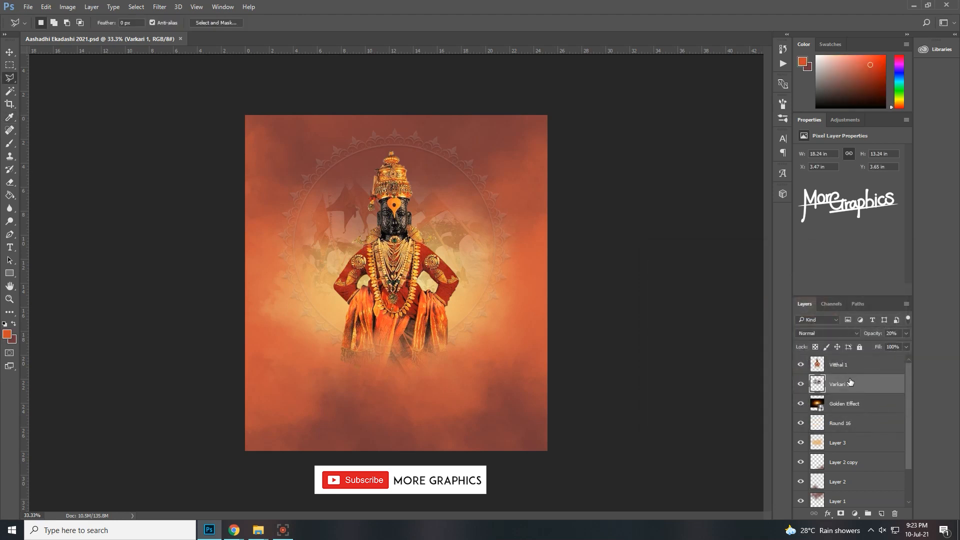
- Create a new layer above Vitthal 1 and paint one orange-red brush dab over the figure's lower robe
click(849, 365)
click(882, 514)
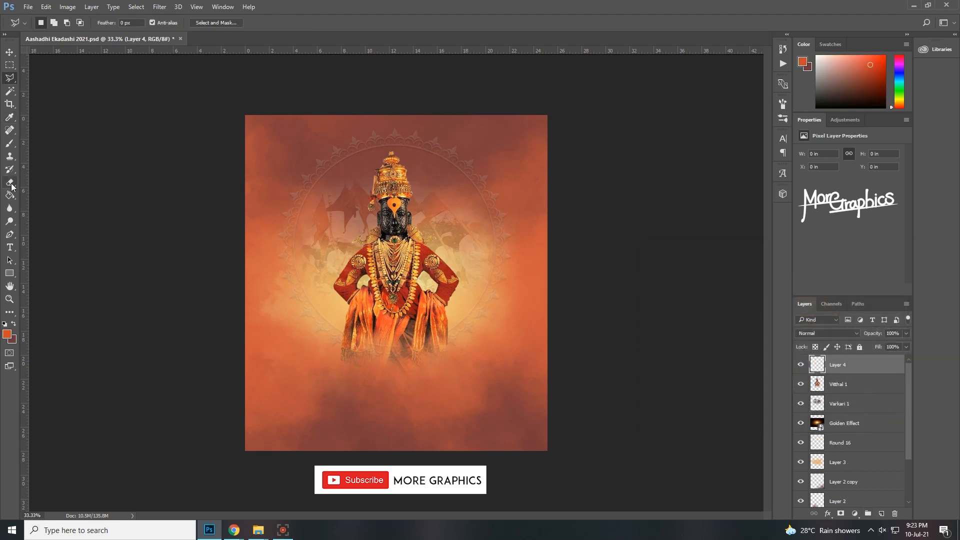
click(10, 144)
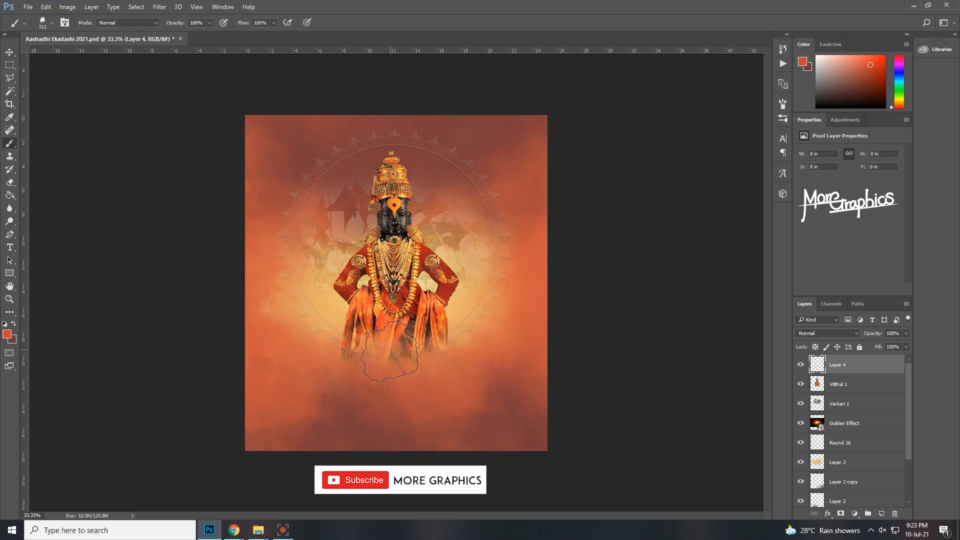
click(391, 350)
- Stretch the orange-red dab to about 20.11 by 10.36 in and place it at about X 2.46 in, Y 15.06 in
click(9, 52)
drag(430, 393, 485, 452)
drag(391, 246, 395, 327)
drag(421, 393, 409, 363)
drag(472, 424, 501, 444)
mouse_move(456, 381)
mouse_down()
mouse_move(481, 381)
mouse_move(471, 380)
mouse_up()
drag(395, 276, 395, 321)
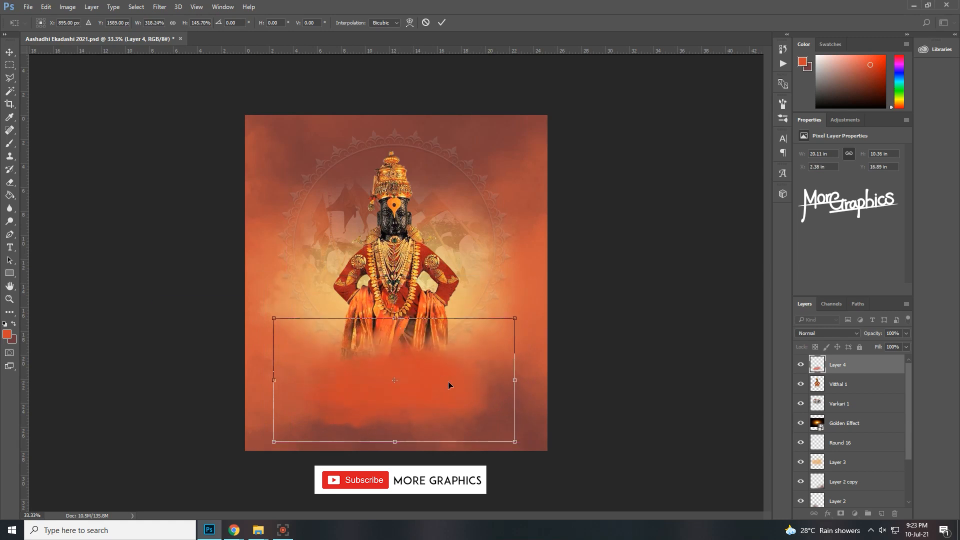
drag(448, 381, 449, 356)
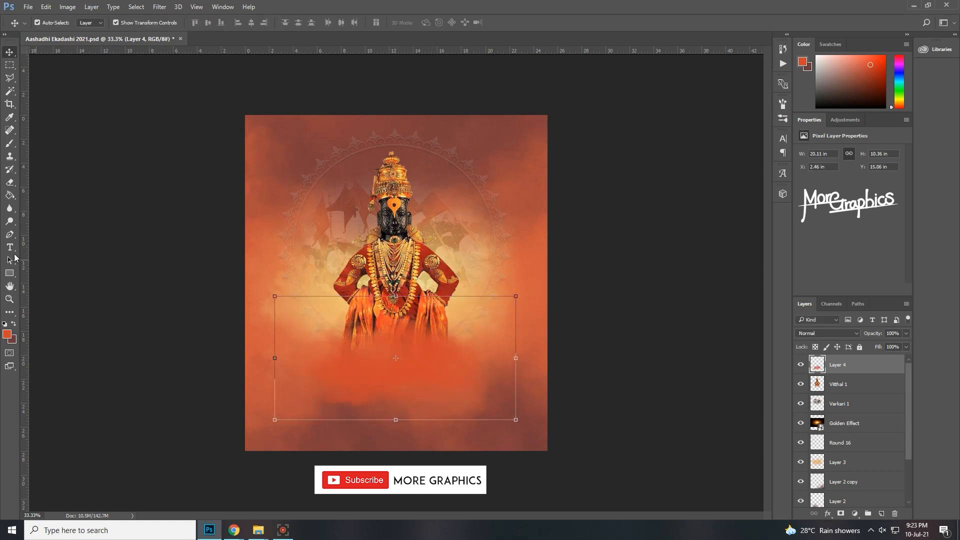
click(9, 65)
- Place the Aashadhi Ekadashi 2020 title image, scaled to about 11.92 by 7.17 in, at about X 6.62 in, Y 17.22 in
mouse_move(258, 530)
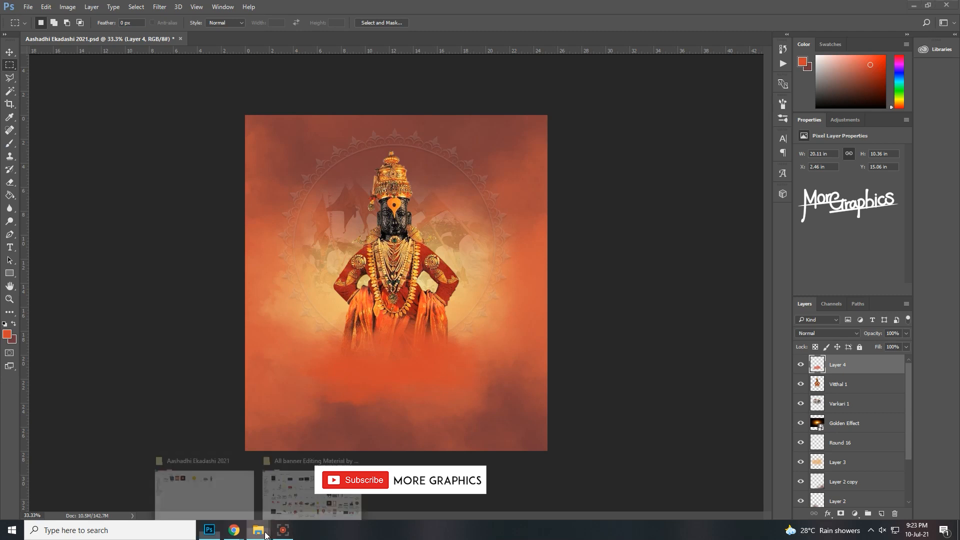
click(225, 506)
drag(114, 95, 459, 411)
drag(436, 308, 467, 408)
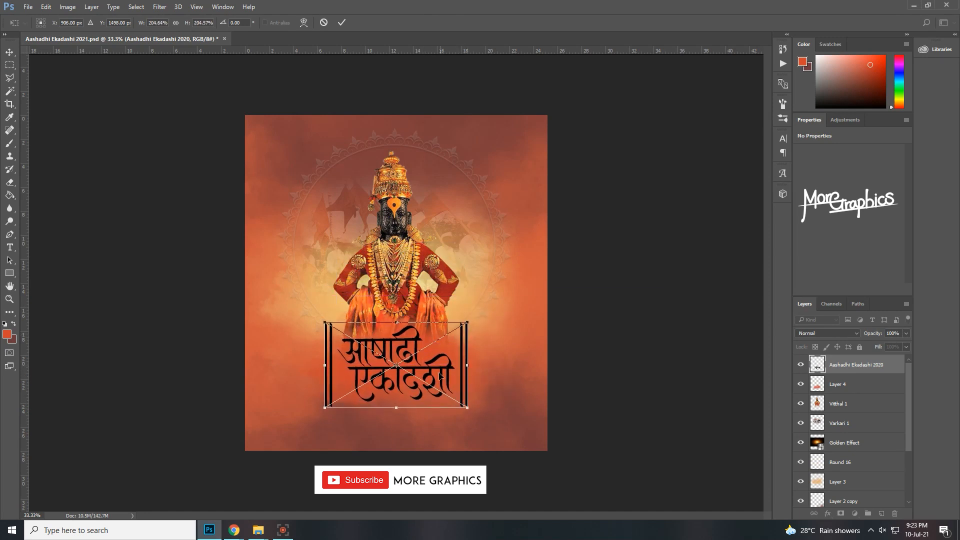
key(Return)
- Try a bright yellow Color Overlay on the title and turn the overlay off
click(828, 513)
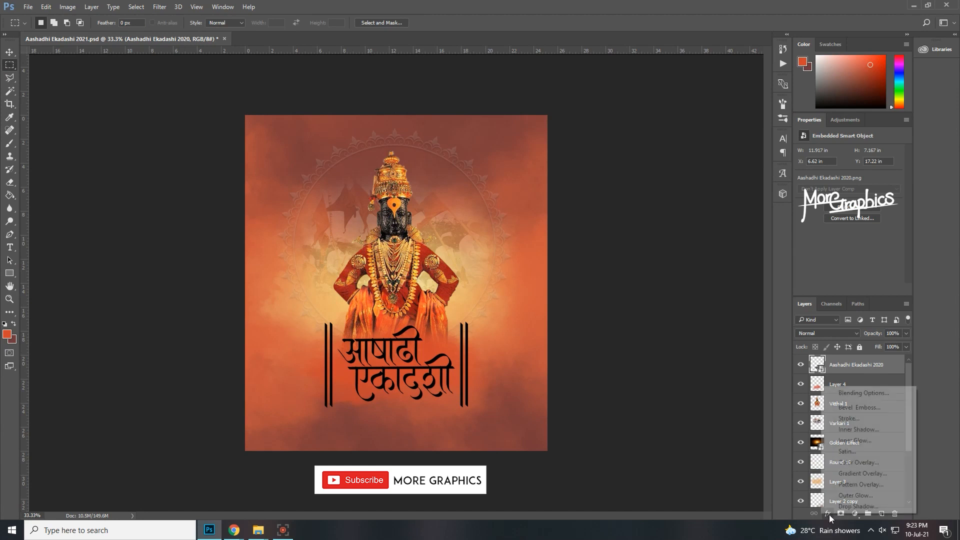
click(859, 462)
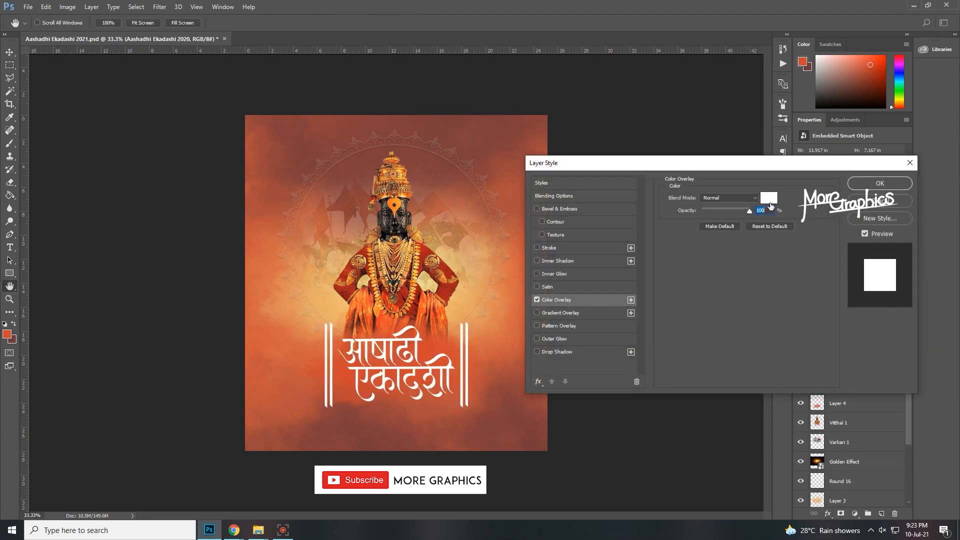
click(770, 198)
click(471, 290)
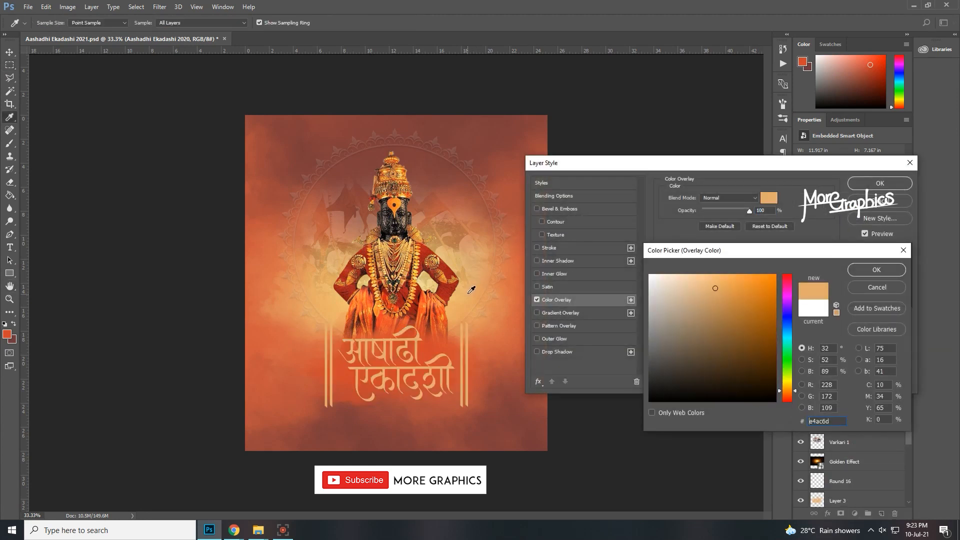
click(775, 275)
drag(787, 390, 788, 380)
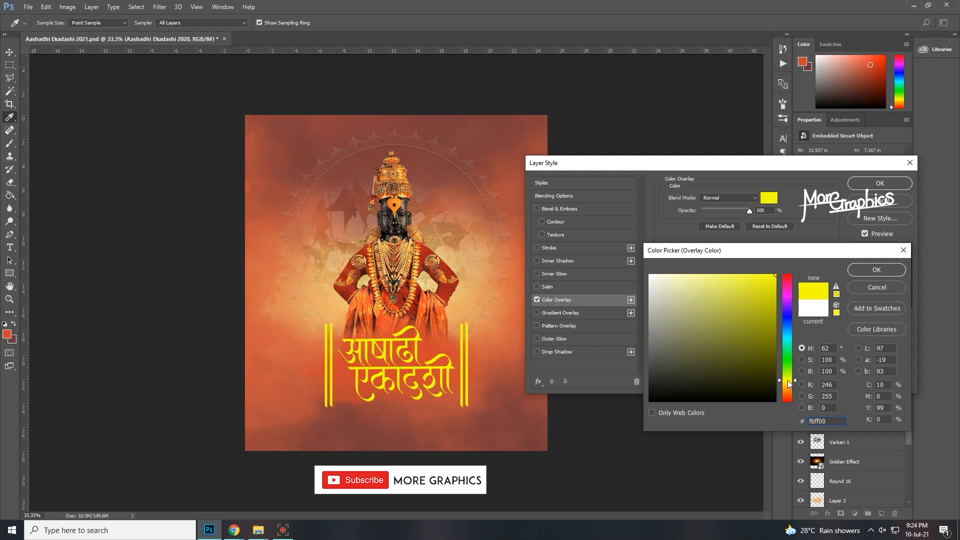
click(876, 270)
click(537, 300)
- Apply a Gradient Overlay to the title, testing several presets and choosing the green-to-yellow one
click(555, 313)
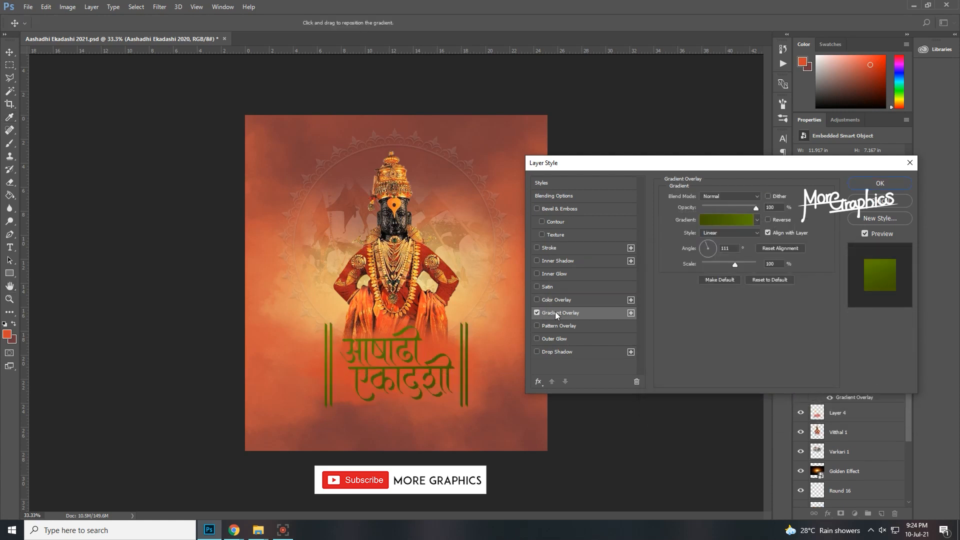
click(712, 220)
click(746, 147)
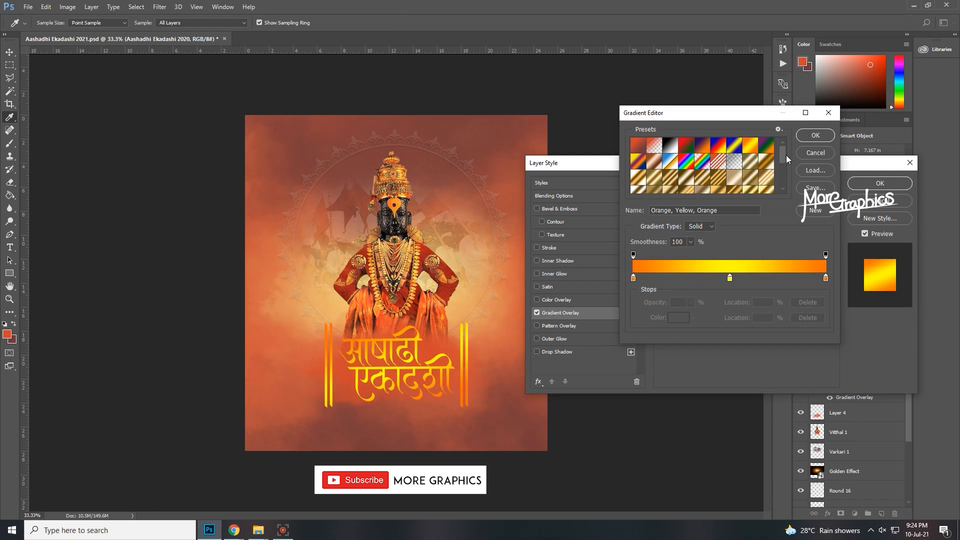
drag(786, 158, 783, 175)
click(687, 188)
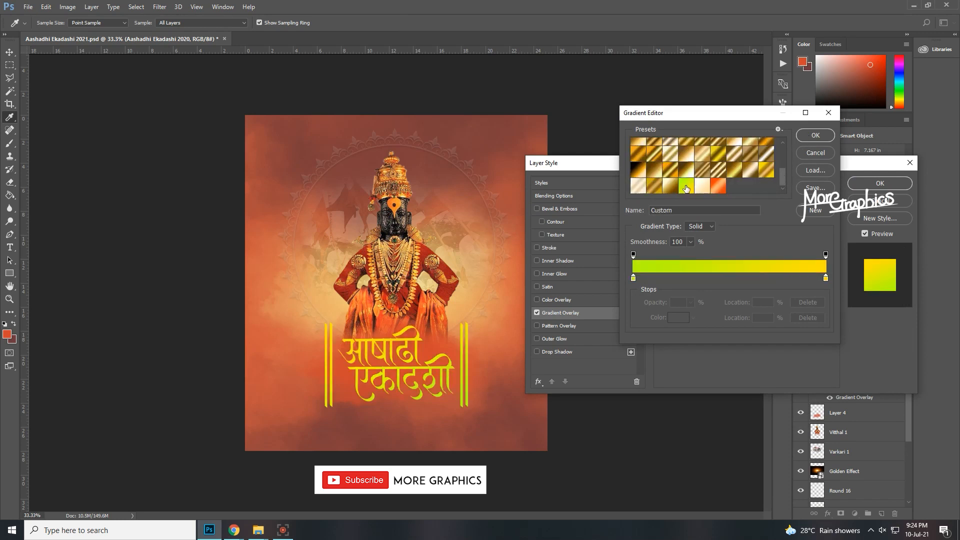
click(716, 187)
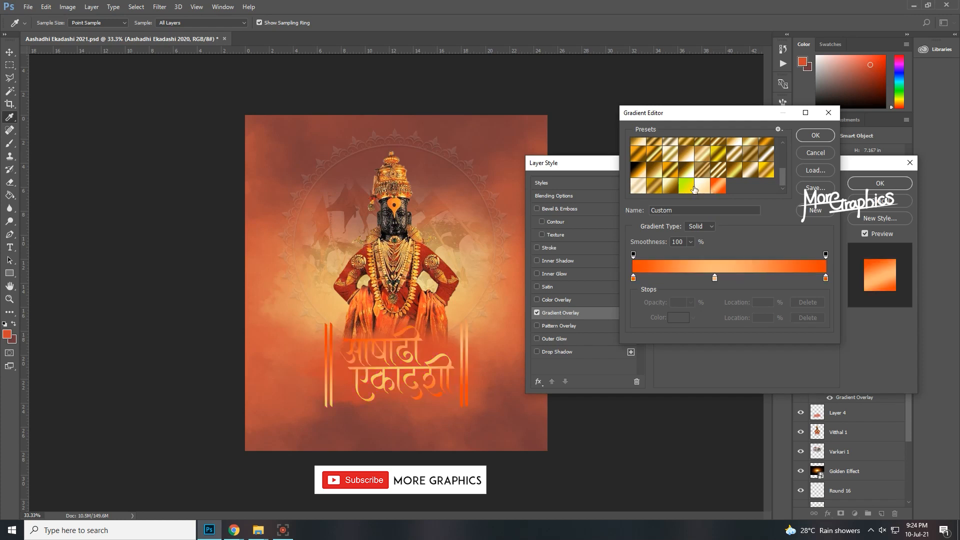
click(687, 187)
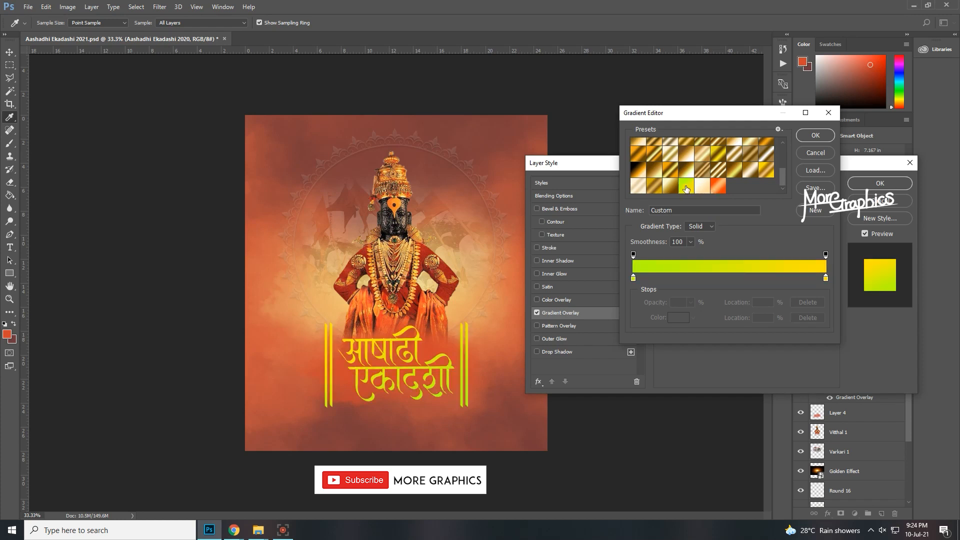
click(814, 137)
- Set the title's gradient angle to 90° and enable a Drop Shadow
click(730, 250)
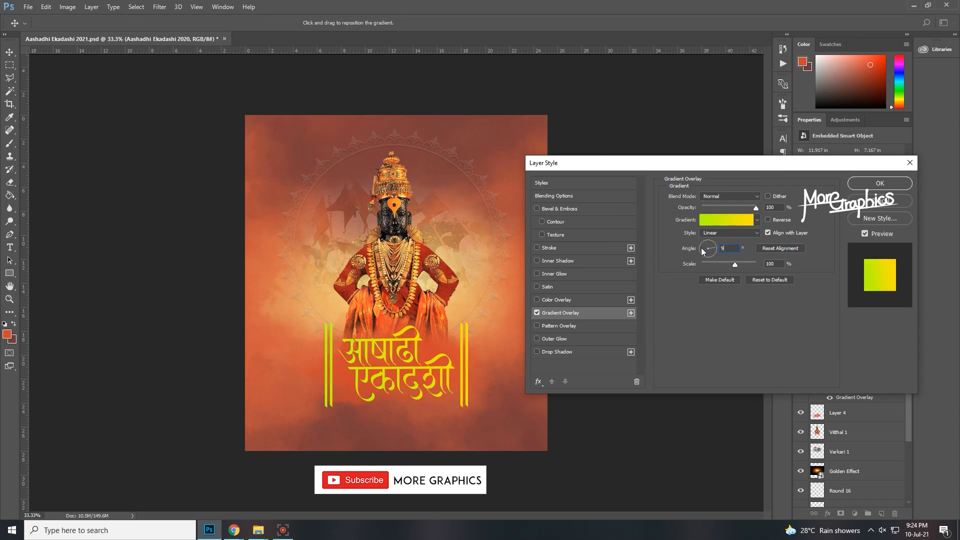
click(537, 352)
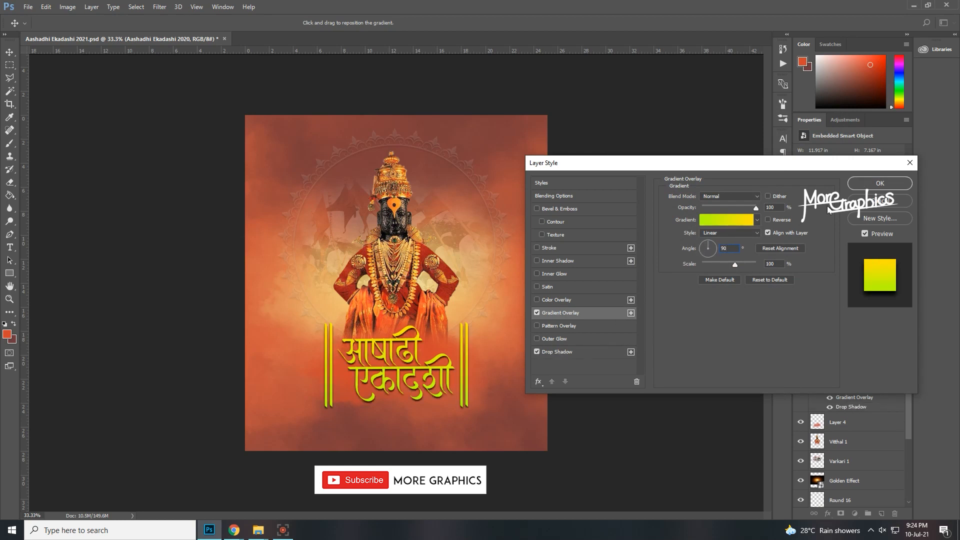
- Recolor the green start stop of the title's gradient to white (ffffff)
click(731, 221)
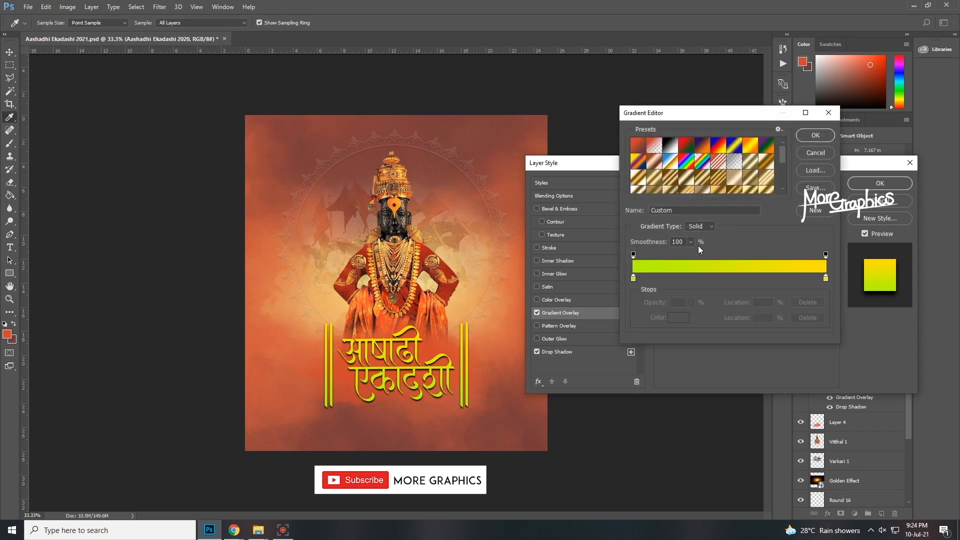
click(633, 278)
click(679, 318)
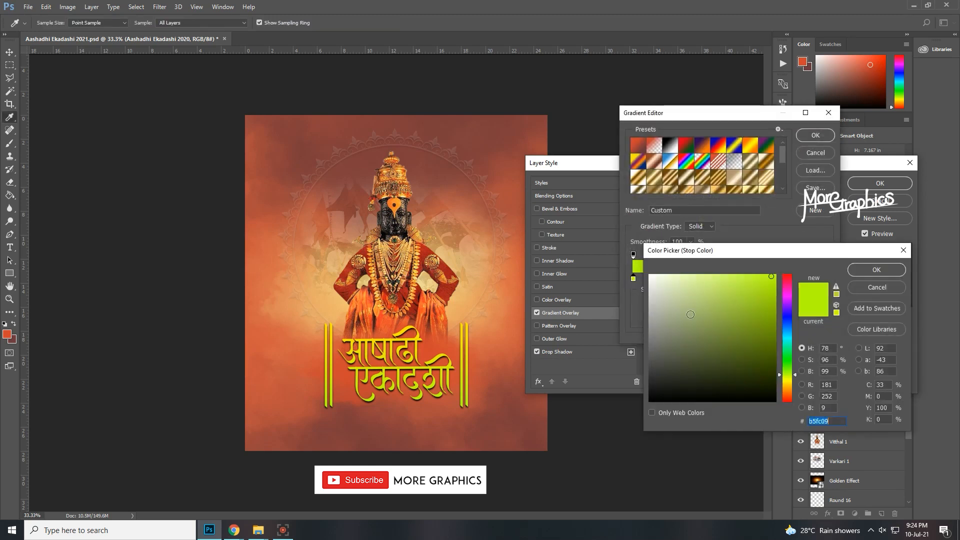
click(650, 275)
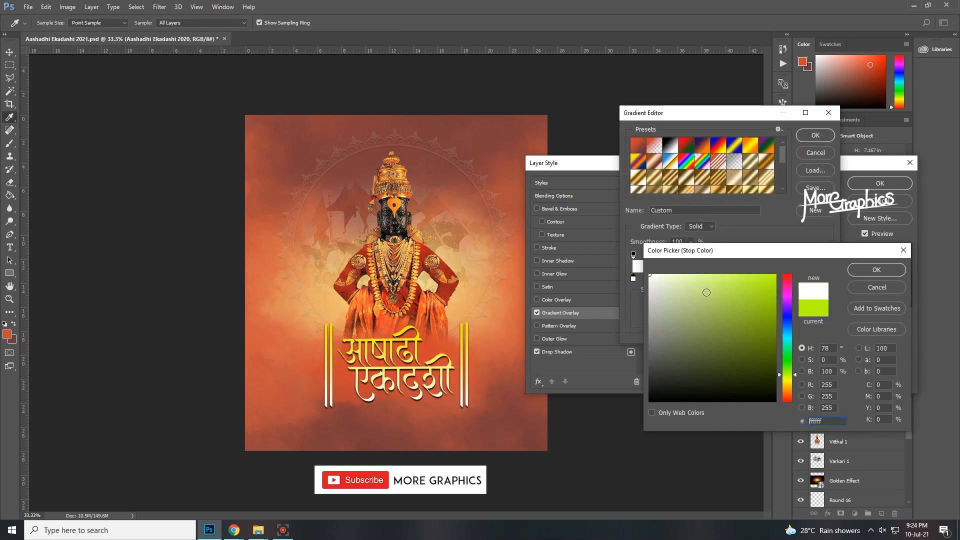
click(877, 271)
- Change the end stop of the title's gradient to a pale yellow
click(826, 279)
click(678, 317)
click(708, 282)
mouse_move(724, 291)
mouse_down()
mouse_move(717, 287)
mouse_move(730, 285)
mouse_move(698, 272)
mouse_move(713, 289)
mouse_move(703, 274)
mouse_up()
click(867, 274)
- Set the start stop of the title's gradient to light yellow (about fef378) and apply the layer style
click(634, 278)
click(682, 323)
click(679, 276)
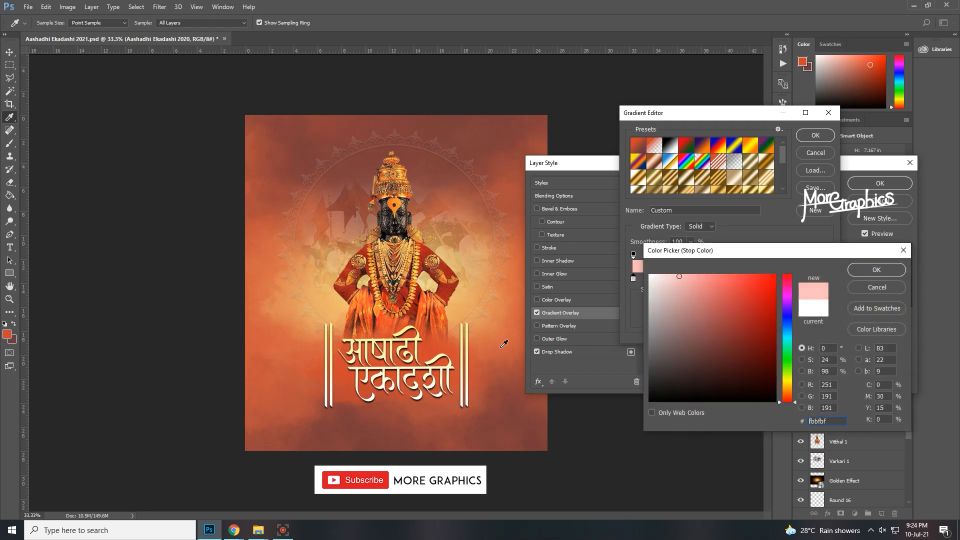
click(788, 386)
drag(723, 300, 717, 275)
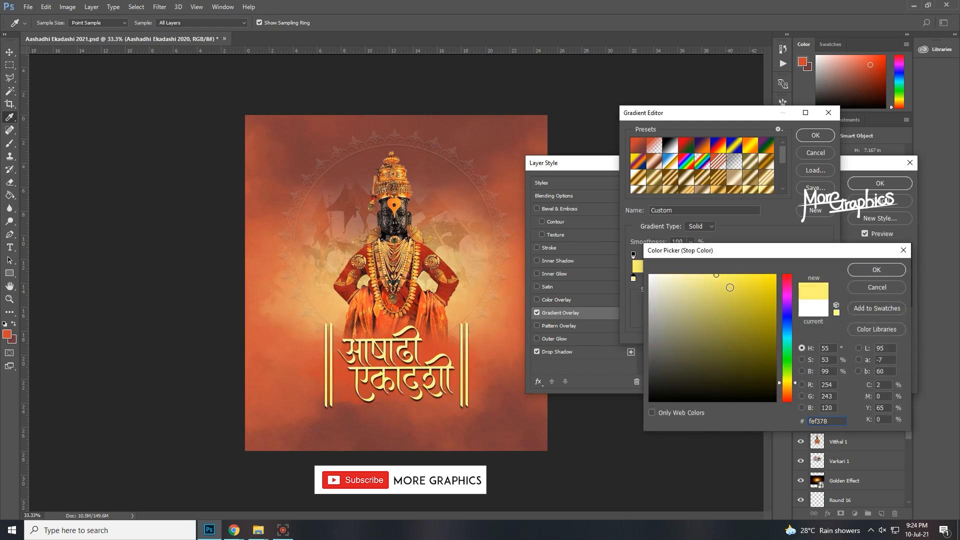
click(866, 273)
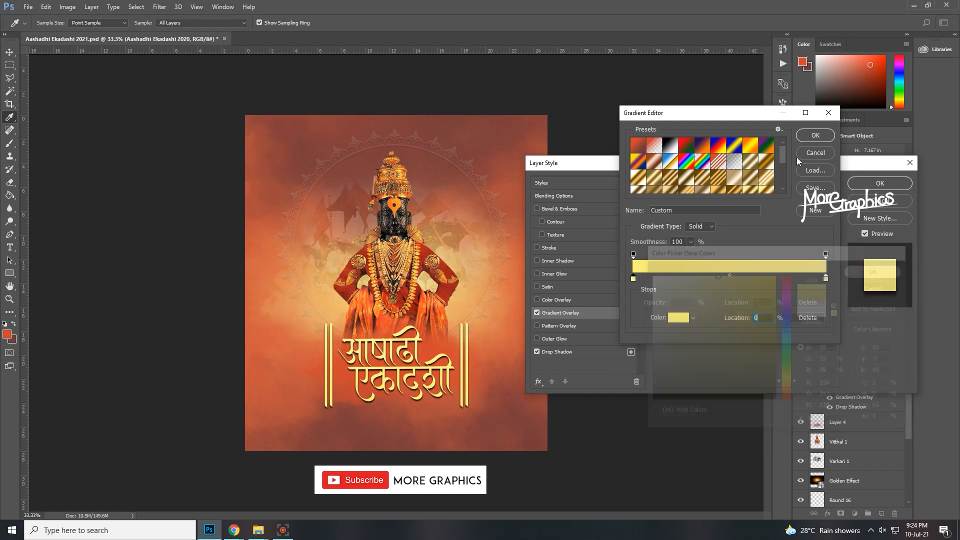
click(813, 136)
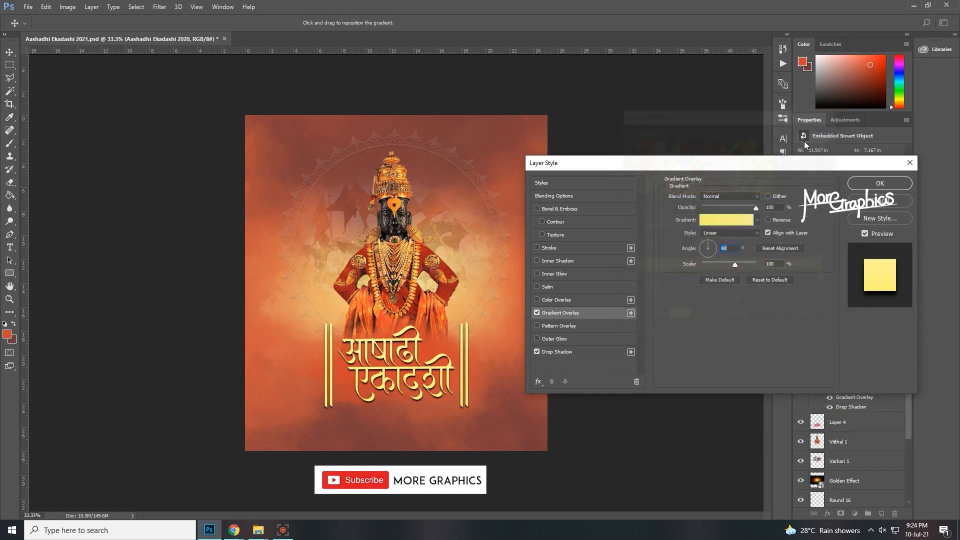
click(880, 184)
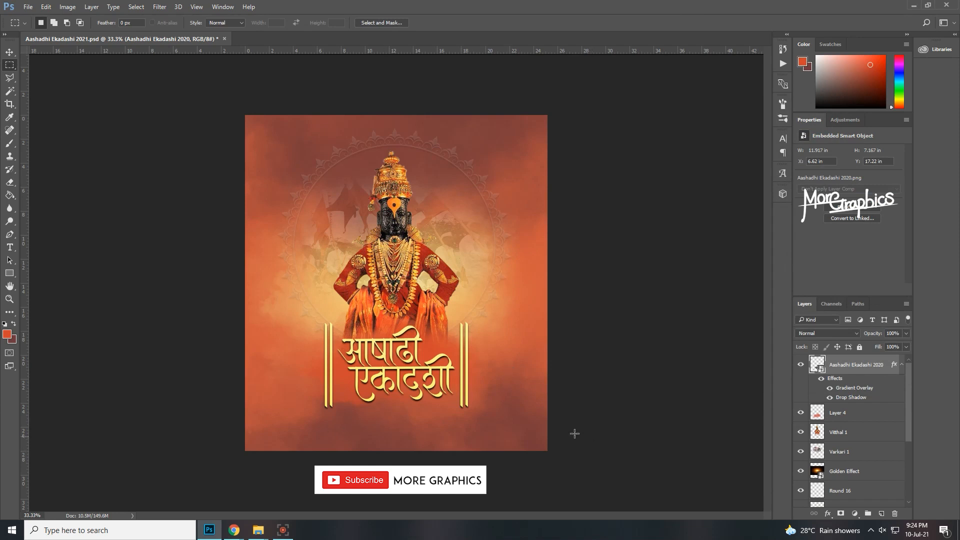
- Switch to Google Input Tools in the browser, copy the greeting "निमित्त सर्वांना हार्दिक शुभेच्छा...!" and return to Photoshop
mouse_move(234, 530)
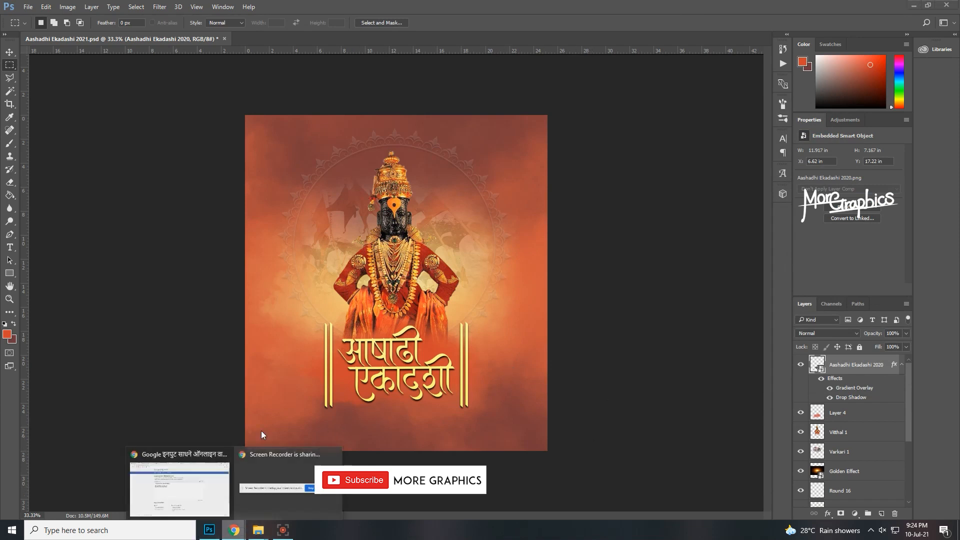
click(212, 472)
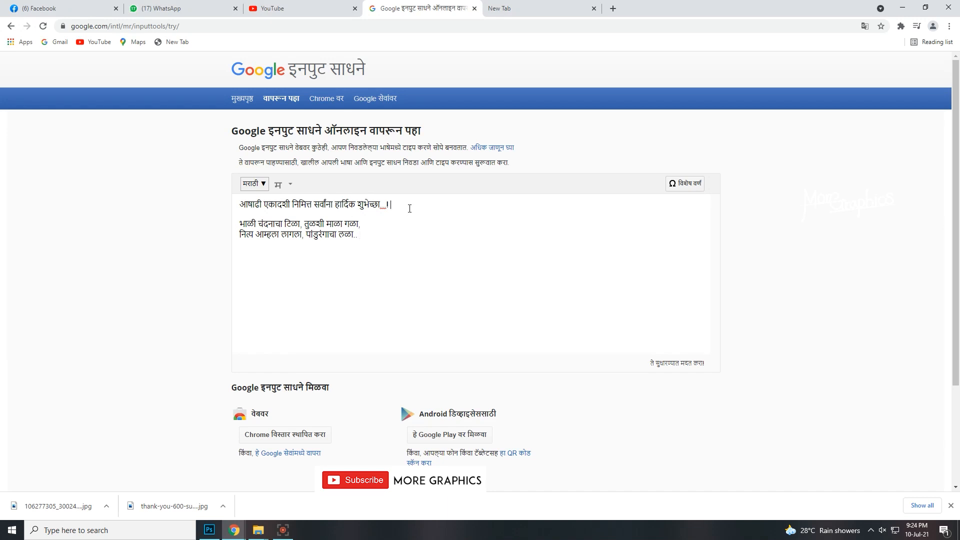
drag(409, 208, 294, 205)
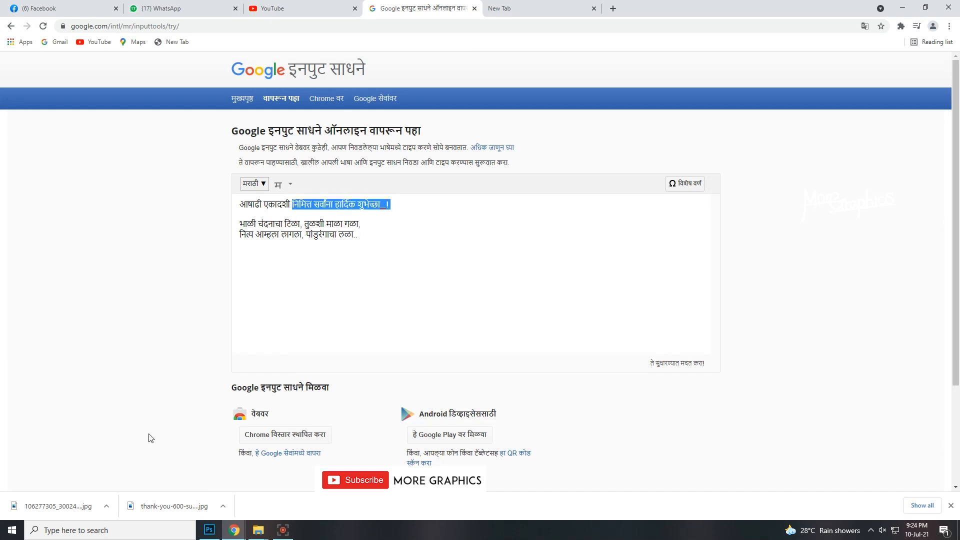
click(209, 530)
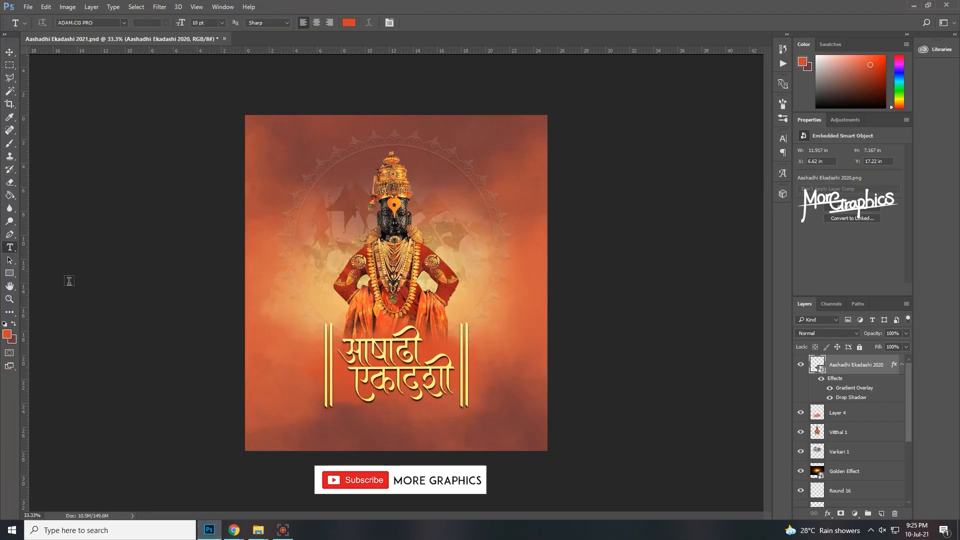
- Paste the greeting onto the poster as a white text layer in Mukta SemiBold
click(293, 286)
click(349, 22)
click(655, 277)
click(885, 275)
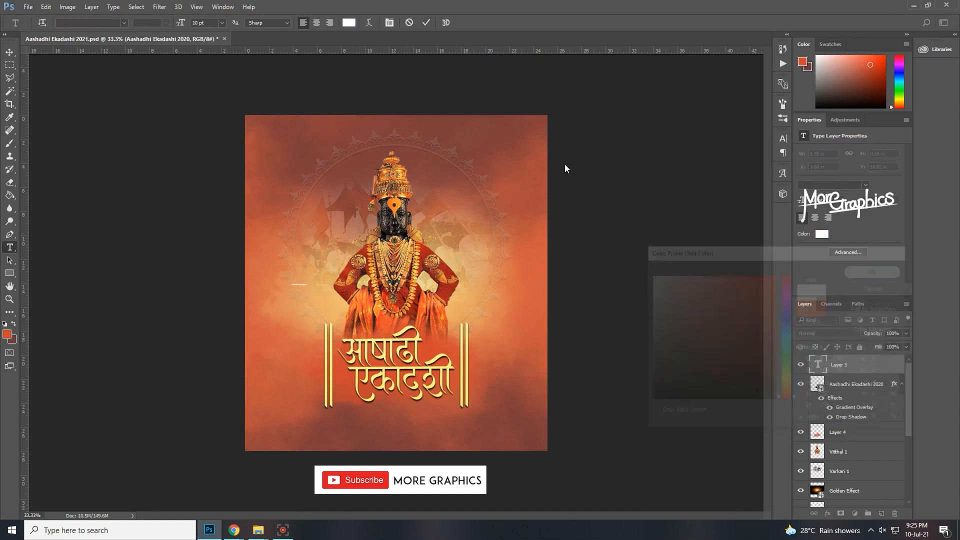
click(123, 22)
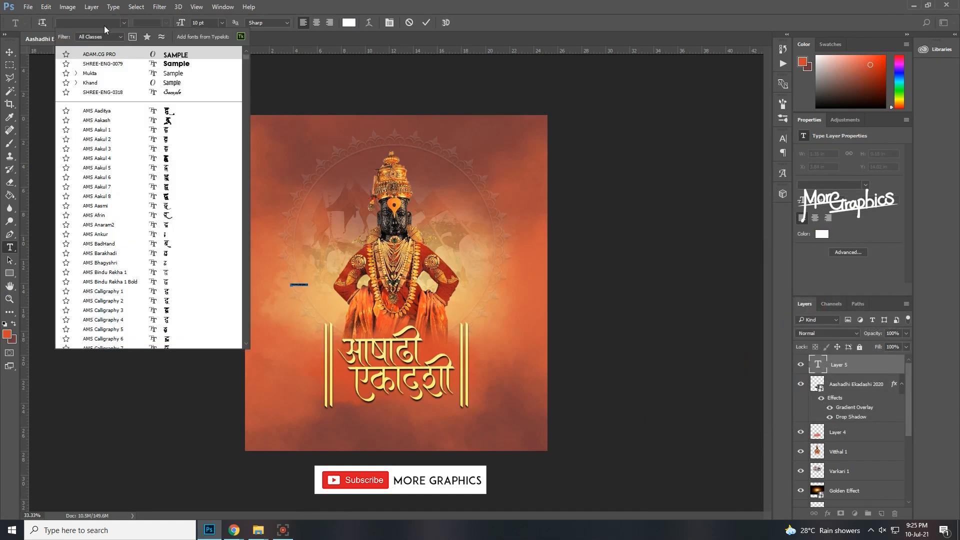
click(90, 74)
click(165, 23)
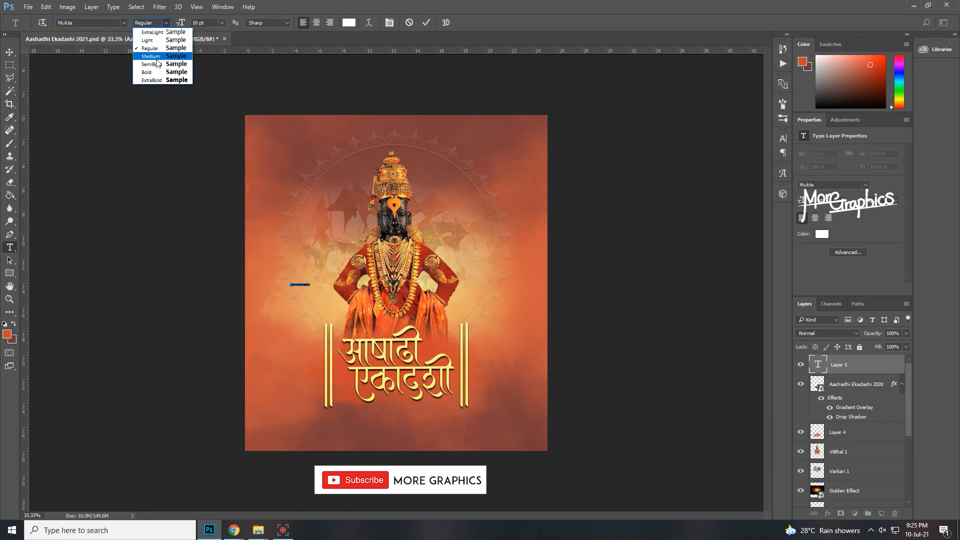
click(157, 63)
click(10, 52)
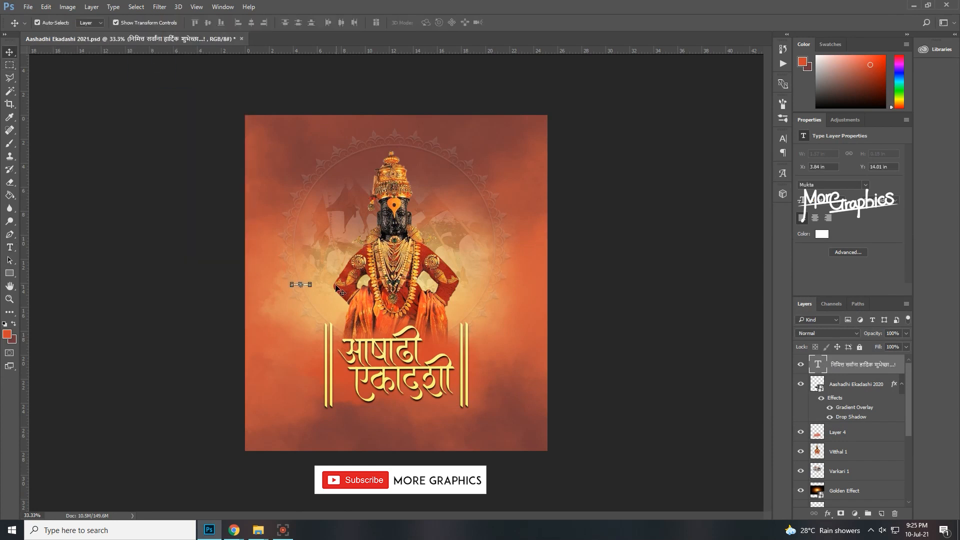
- Enlarge the greeting text to roughly the title's width, place it just below the title and save the document
drag(311, 290, 450, 330)
drag(424, 297, 443, 415)
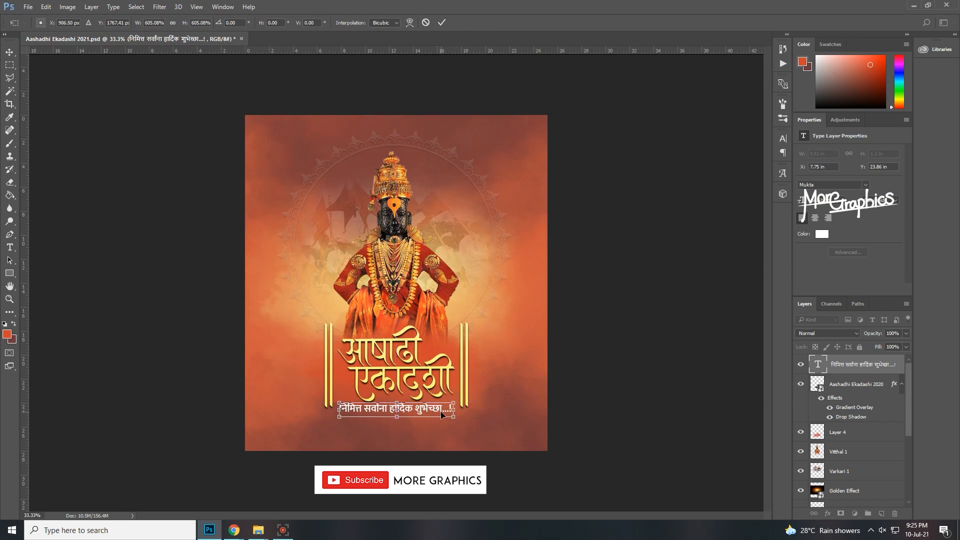
drag(427, 415, 427, 415)
key(Down)
key(Down)
key(Down)
key(Down)
key(Down)
key(Down)
key(Down)
key(Down)
key(Down)
key(Down)
key(Down)
key(Down)
key(Down)
key(Down)
key(Down)
key(Return)
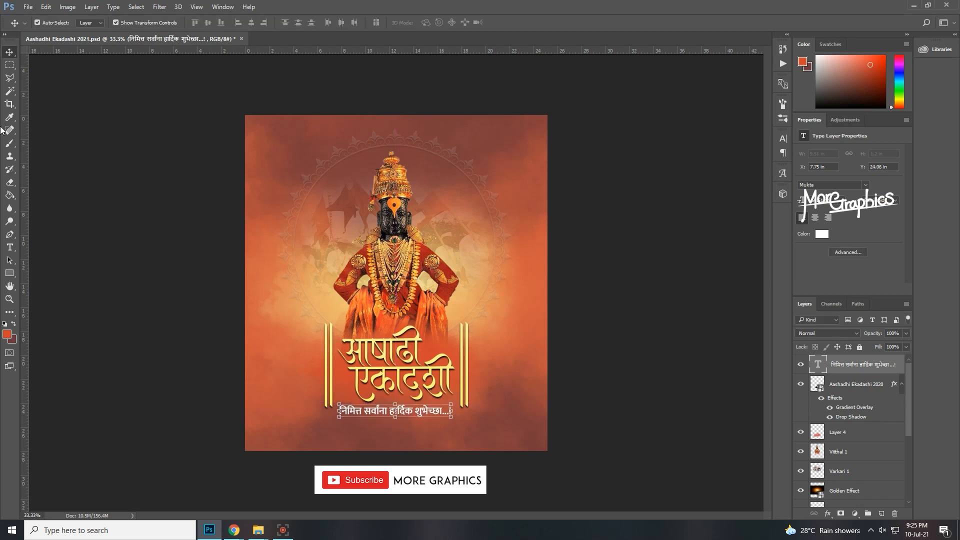
key(m)
key(ctrl+s)
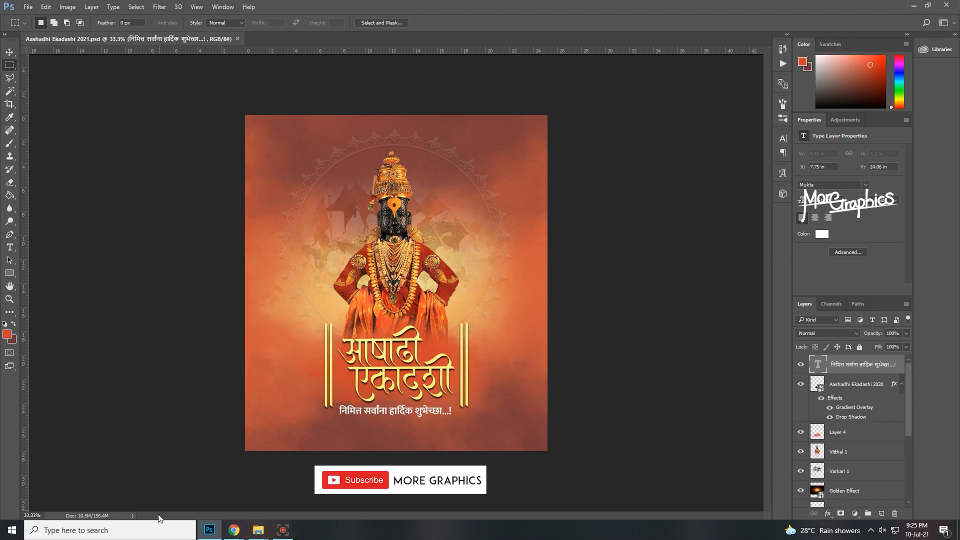
- Switch to Google Input Tools, copy the two-line verse starting "भाळी चंदनाचा टिळा" and return to Photoshop
mouse_move(234, 531)
click(213, 493)
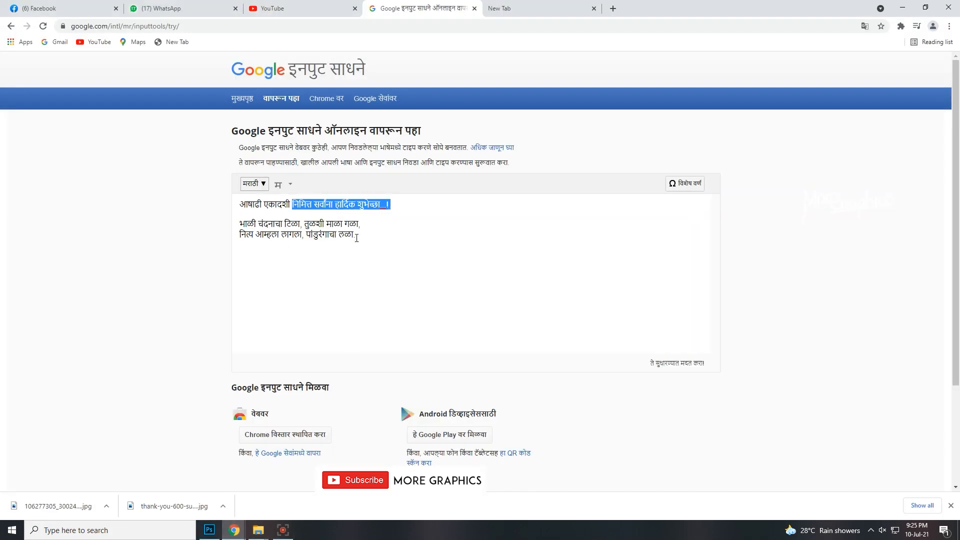
drag(367, 238, 238, 225)
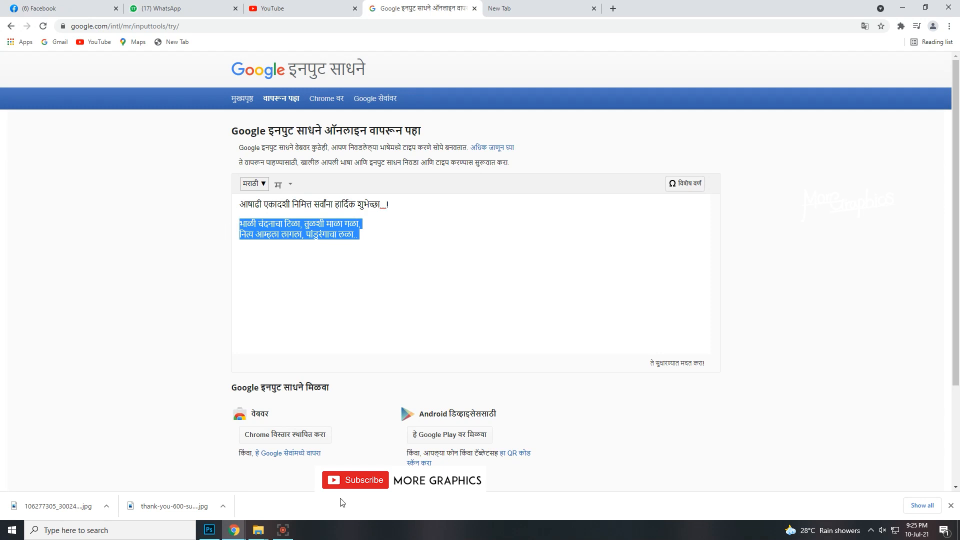
click(209, 530)
- Paste the two-line verse as a new text layer in the Jaini Regular font
click(346, 159)
click(79, 24)
text(jai)
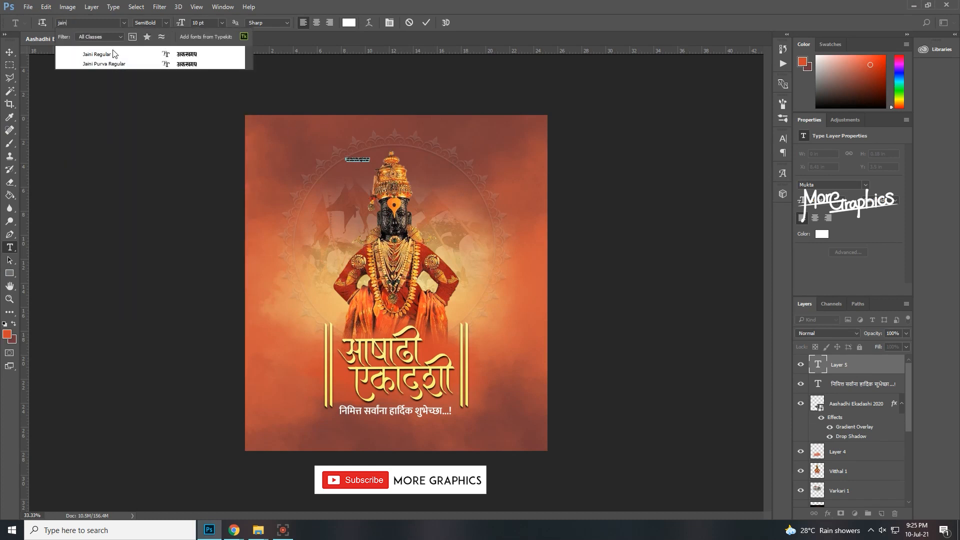
text(n)
click(115, 55)
click(10, 52)
- Enlarge the verse text and center it along the poster's upper edge, above the Vitthal figure
drag(369, 164, 450, 199)
drag(411, 161, 481, 157)
drag(450, 146, 458, 145)
key(Return)
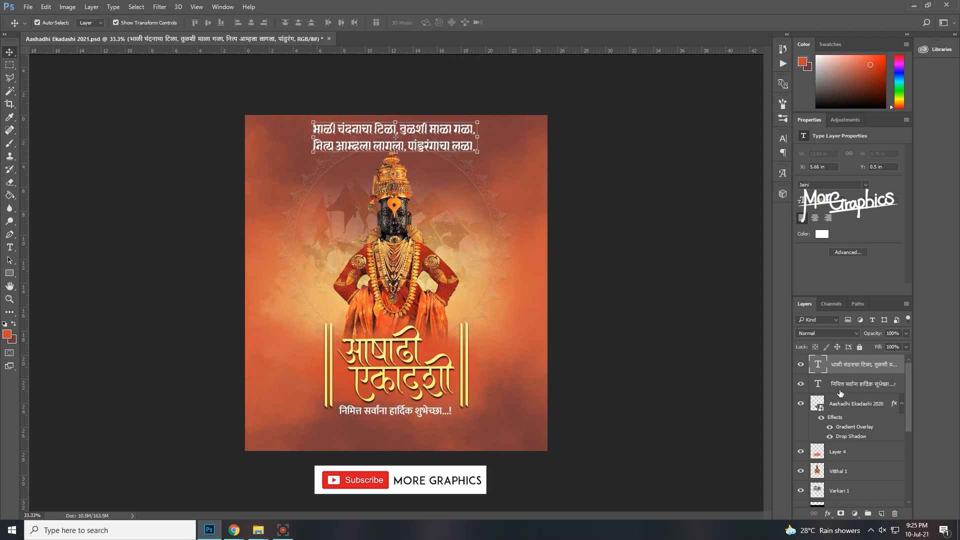
- Scale the Vitthal 1 figure to about 102%, shift it slightly down to clear the verse, and save the document
scroll(861, 446, down, 1)
click(856, 451)
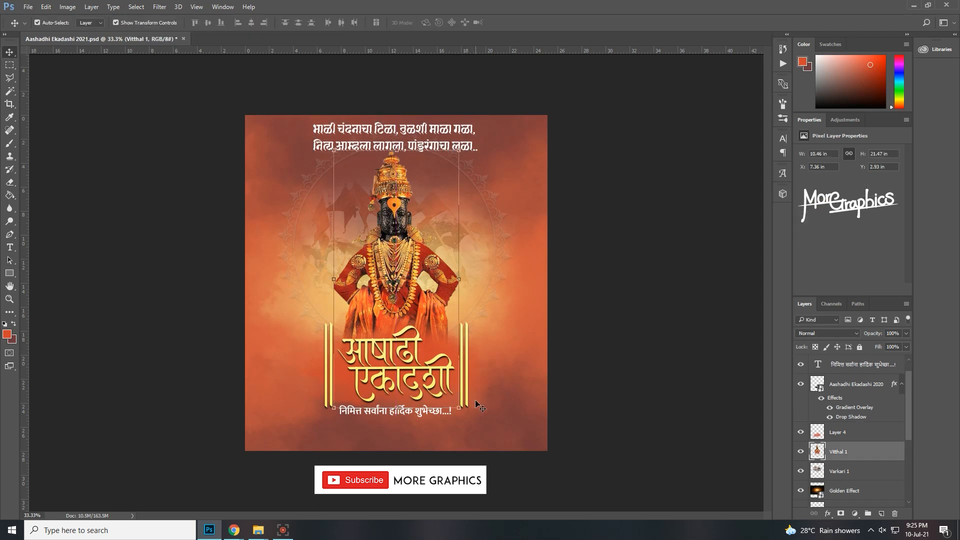
drag(461, 411, 458, 405)
drag(426, 297, 426, 300)
drag(457, 409, 461, 417)
drag(423, 275, 423, 280)
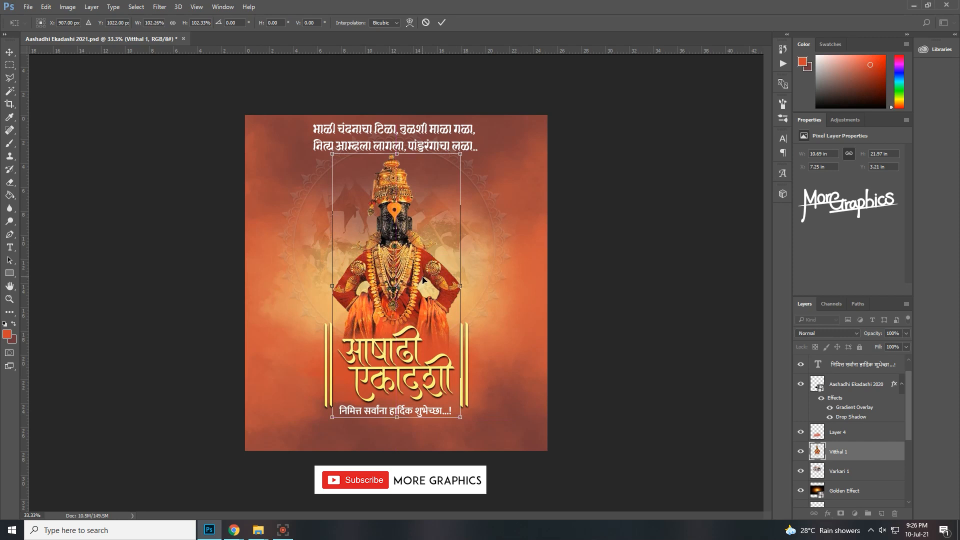
key(Return)
click(9, 65)
key(ctrl+s)
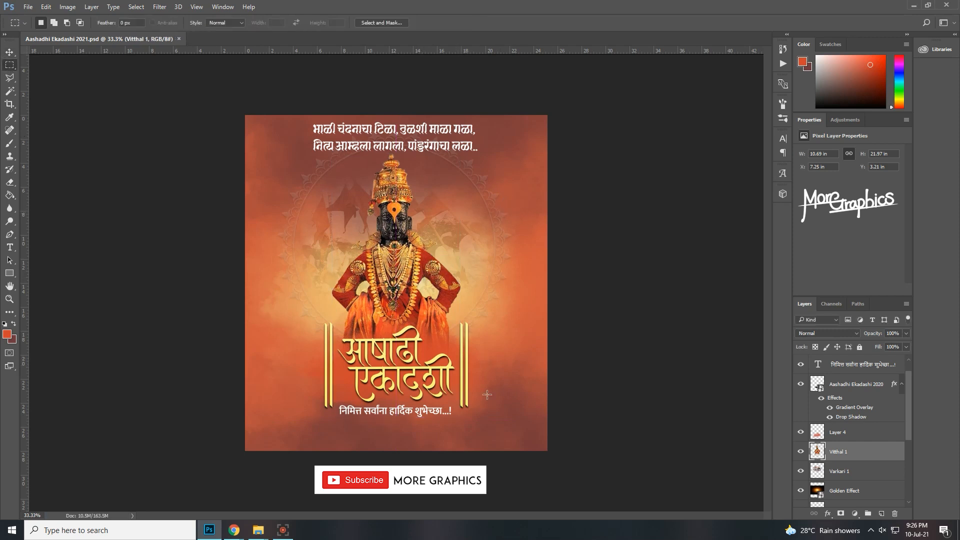
- Give the verse layer a Drop Shadow with 60% opacity, 4 px distance, 8% spread and 21 px size, and save
scroll(856, 379, up, 1)
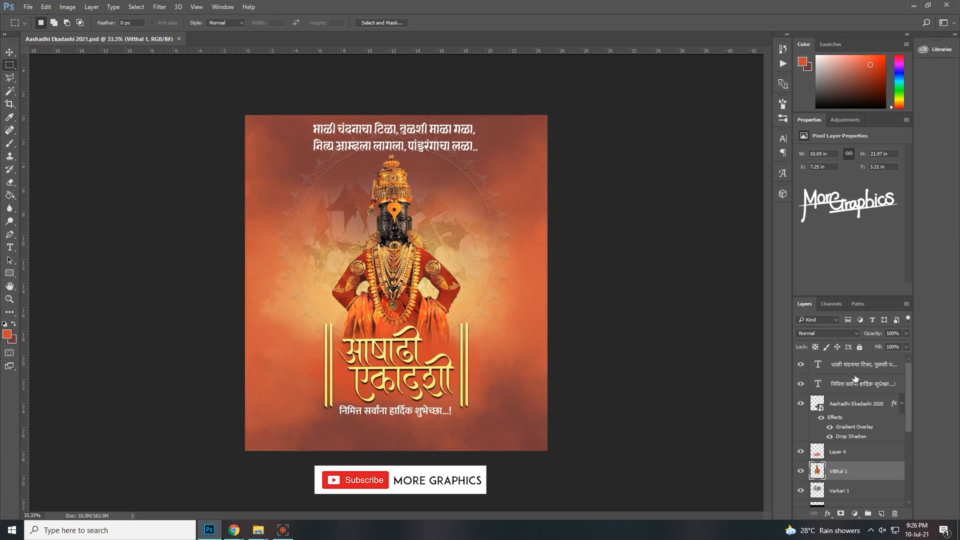
click(857, 368)
click(828, 514)
click(841, 522)
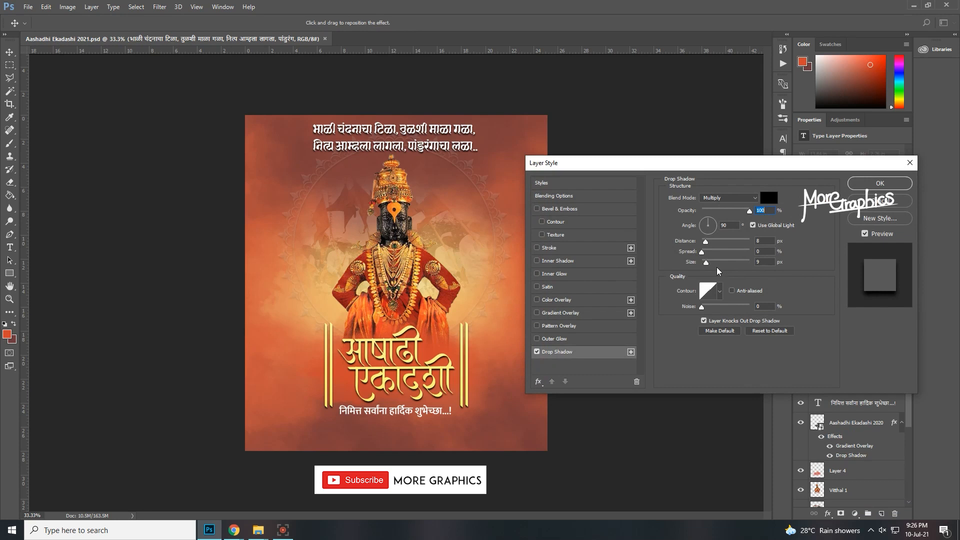
mouse_move(707, 264)
mouse_down()
mouse_move(704, 242)
mouse_move(709, 264)
mouse_up()
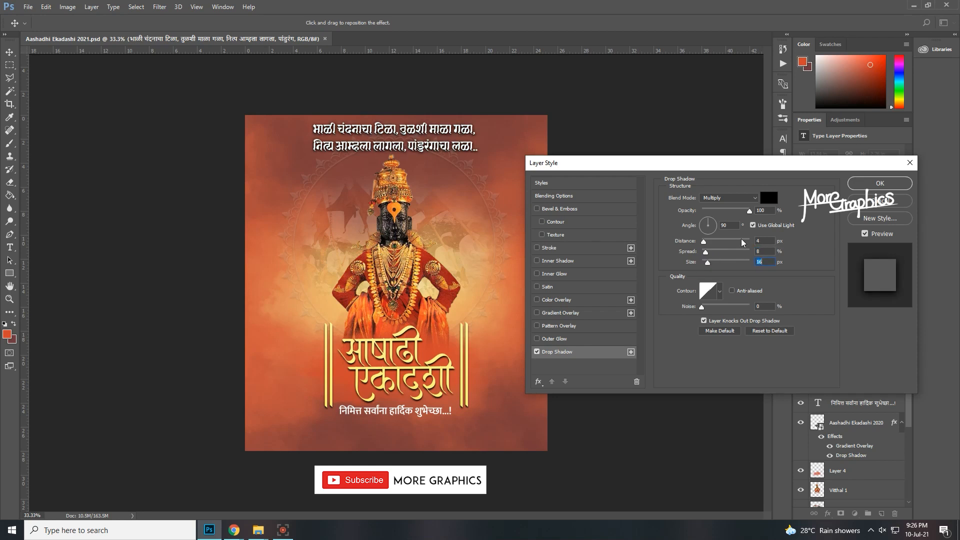
drag(749, 216, 729, 216)
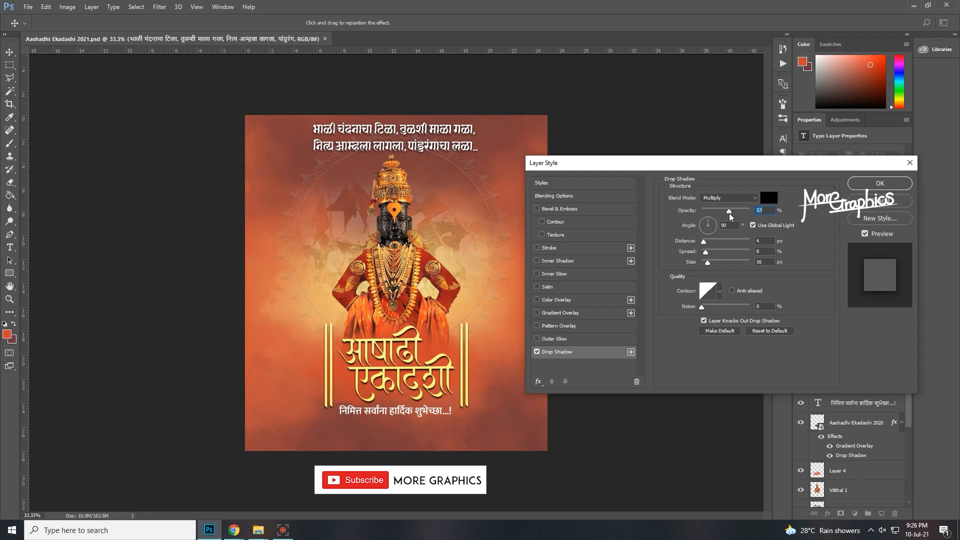
drag(710, 264, 712, 265)
click(880, 184)
key(ctrl+s)
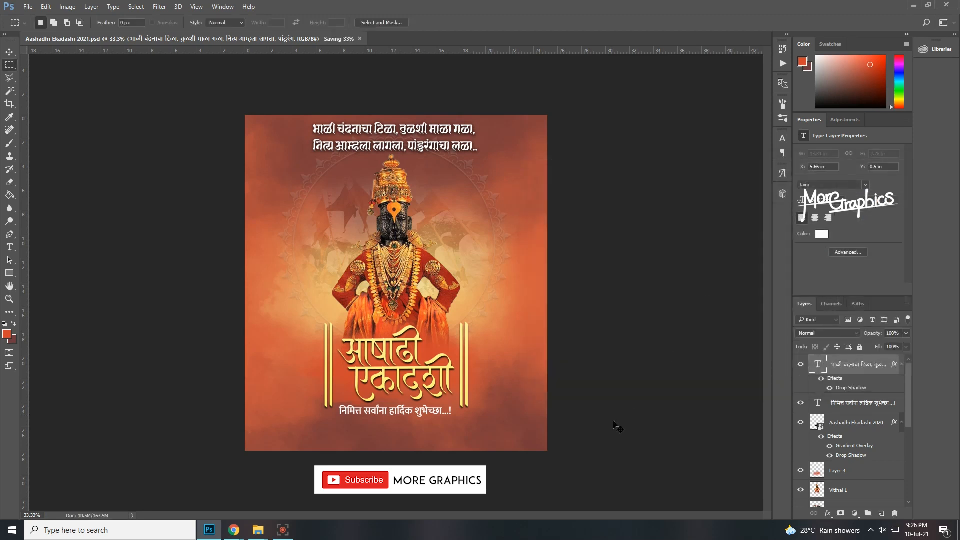
- Add a Drop Shadow with a size of about 8 px to the greeting text layer and save the document
click(849, 404)
click(828, 514)
click(845, 511)
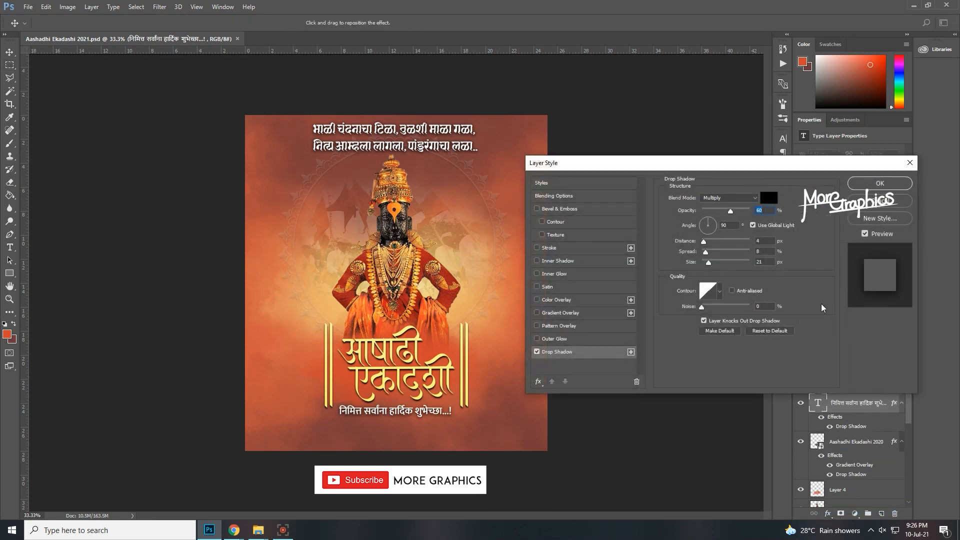
drag(708, 264, 705, 261)
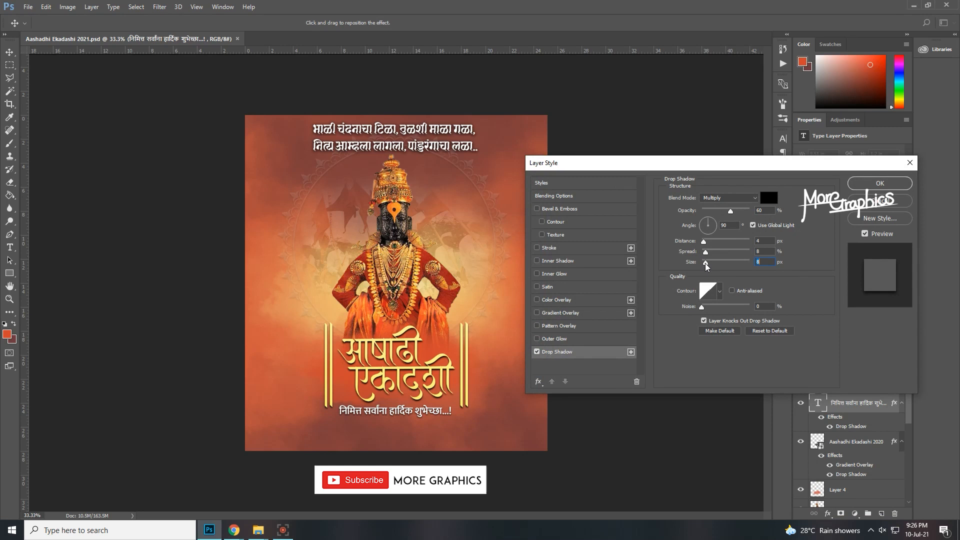
click(880, 183)
key(m)
key(ctrl+s)
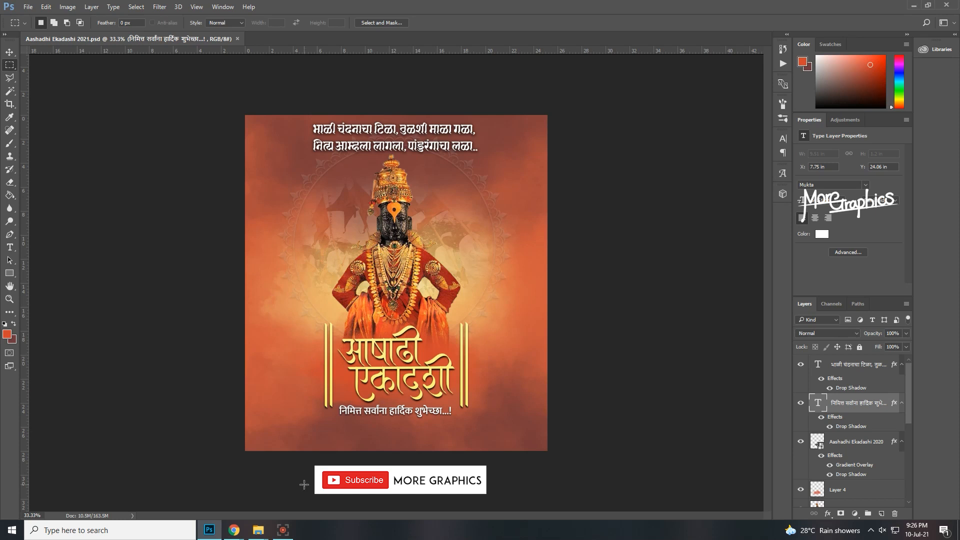
- Place the Logo Details MG image from the Aashadhi Ekadashi 2021 folder along the poster's bottom edge
mouse_move(234, 531)
click(211, 498)
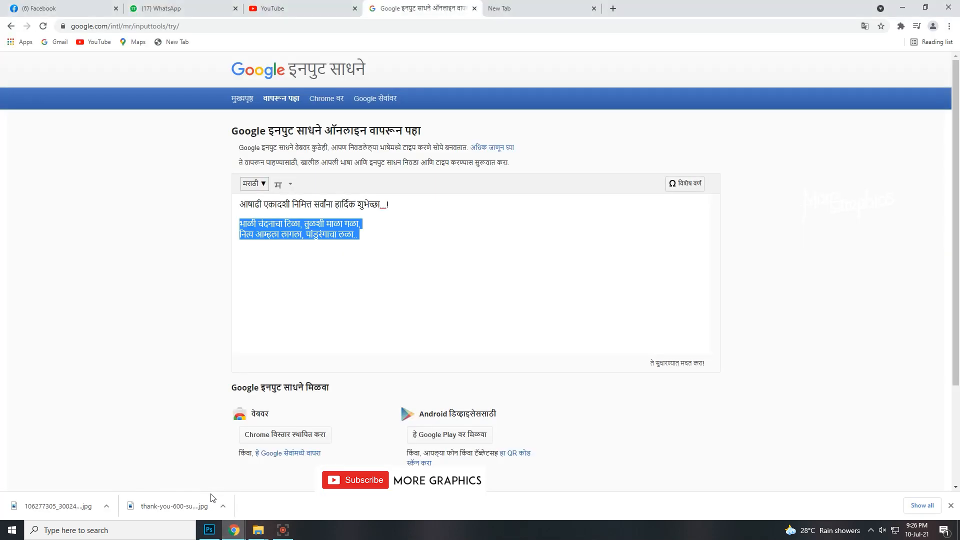
click(259, 530)
click(208, 493)
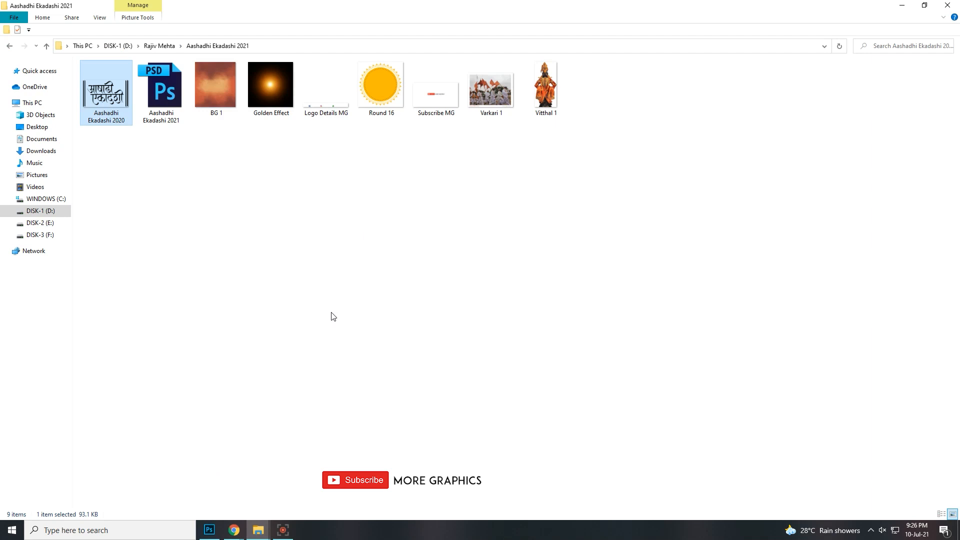
click(436, 105)
click(468, 104)
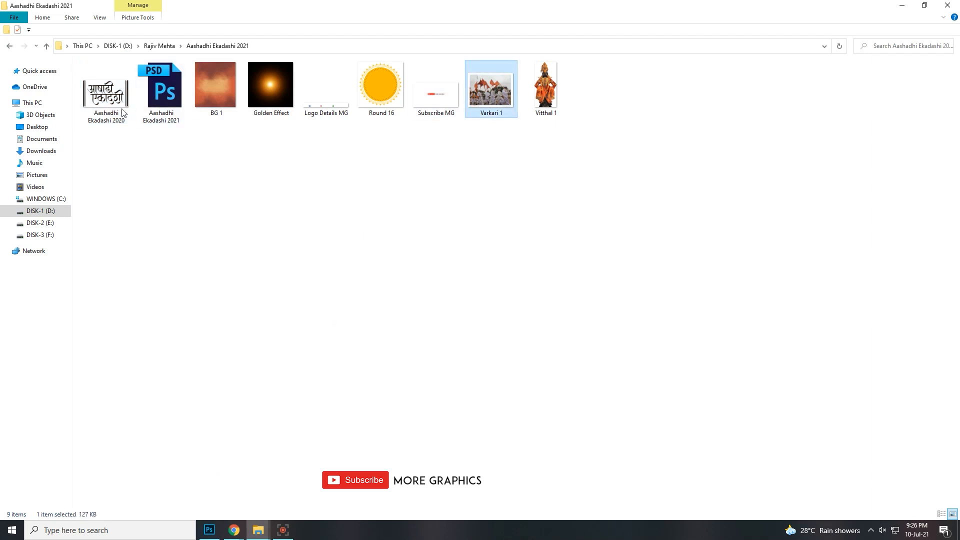
click(332, 106)
drag(335, 108, 406, 362)
drag(510, 295, 497, 435)
key(Return)
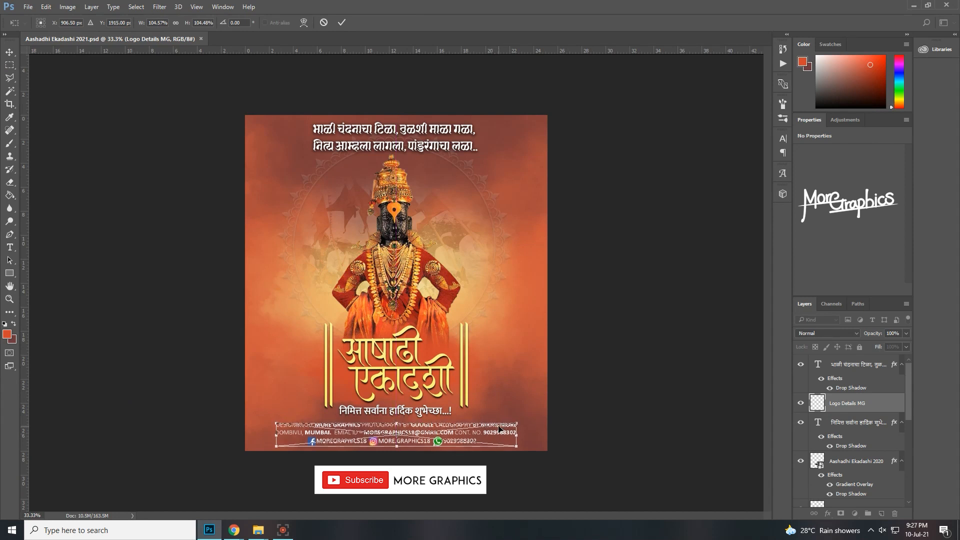
- Move the Logo Details MG layer to the top of the layer stack and save the document
key(m)
drag(843, 406, 842, 365)
key(ctrl+s)
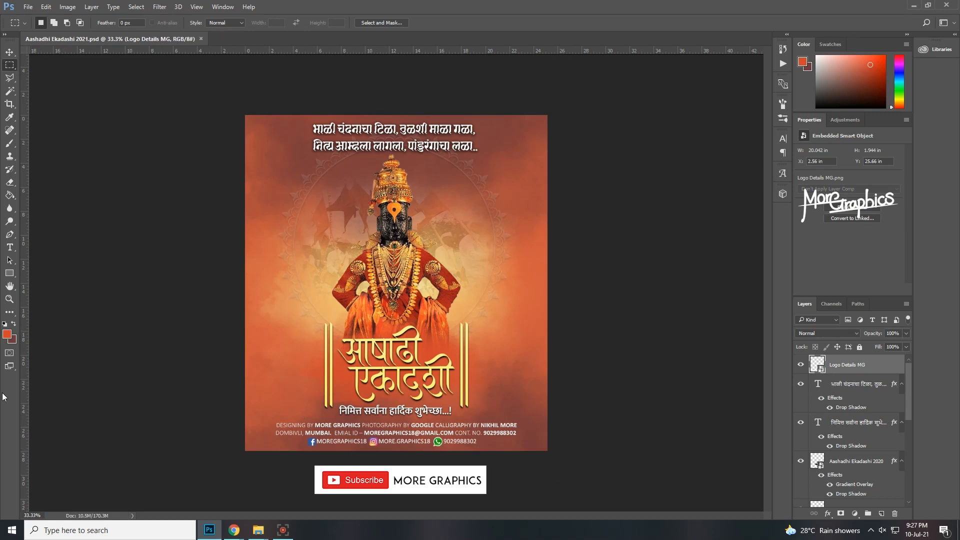
- Place the Golden Effect image from the project folder over the poster's center and set its blend mode to Screen
click(262, 531)
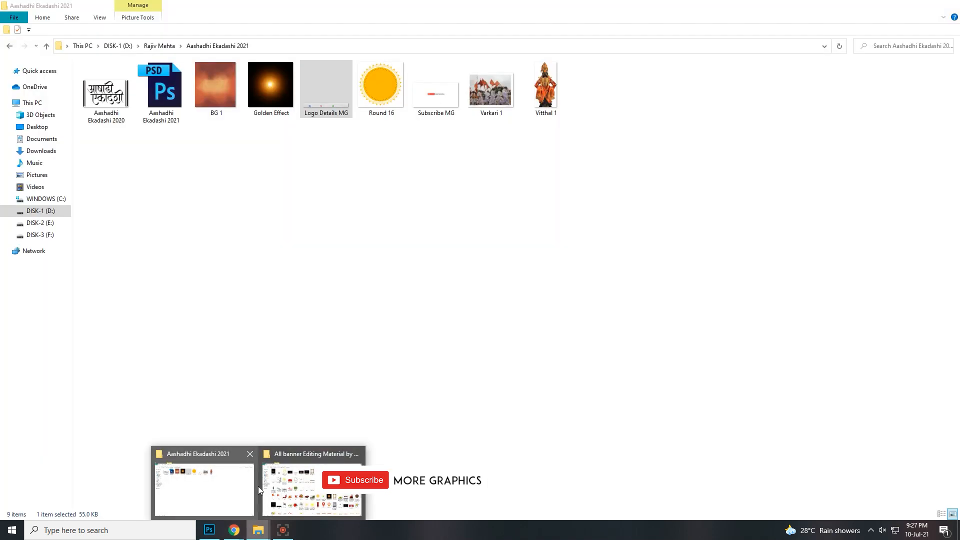
click(250, 487)
drag(272, 88, 402, 267)
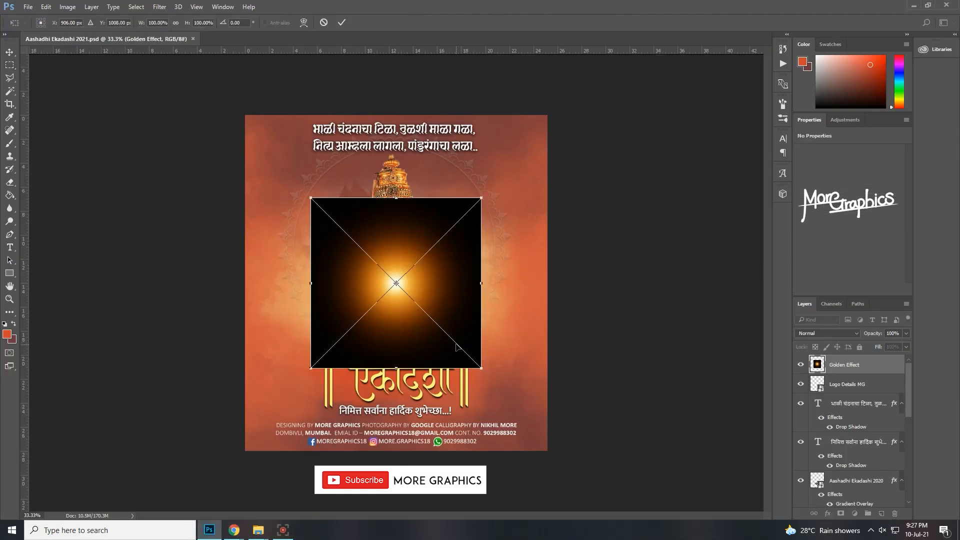
key(m)
click(828, 333)
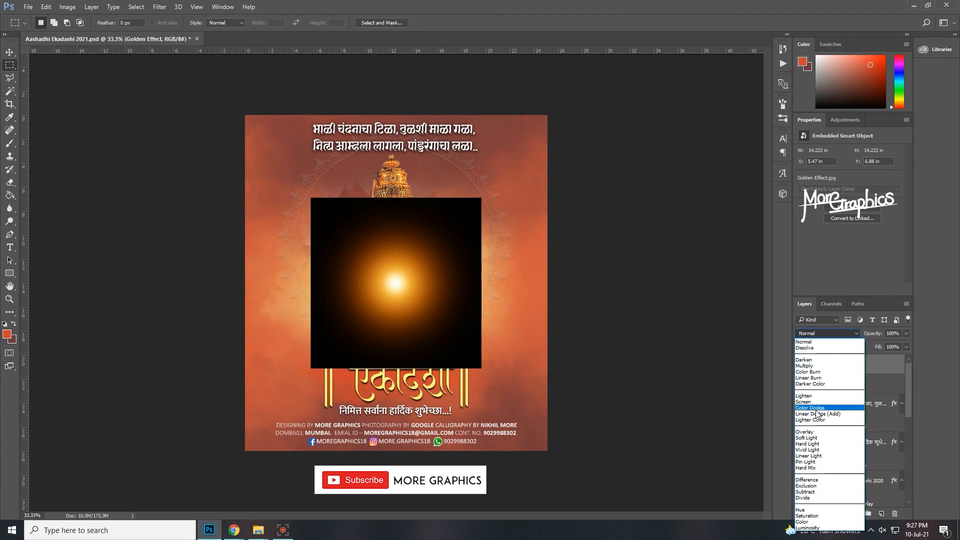
click(805, 402)
key(v)
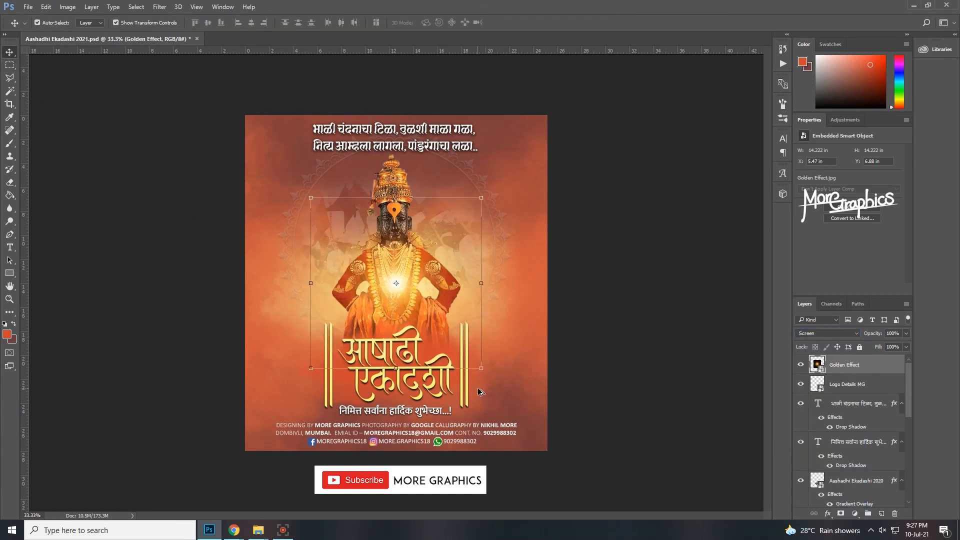
- Scale the Golden Effect layer down to about 6.64 in square and center its glow on the Vitthal figure's crown
drag(482, 371, 450, 337)
drag(414, 304, 414, 202)
drag(447, 235, 428, 223)
key(Return)
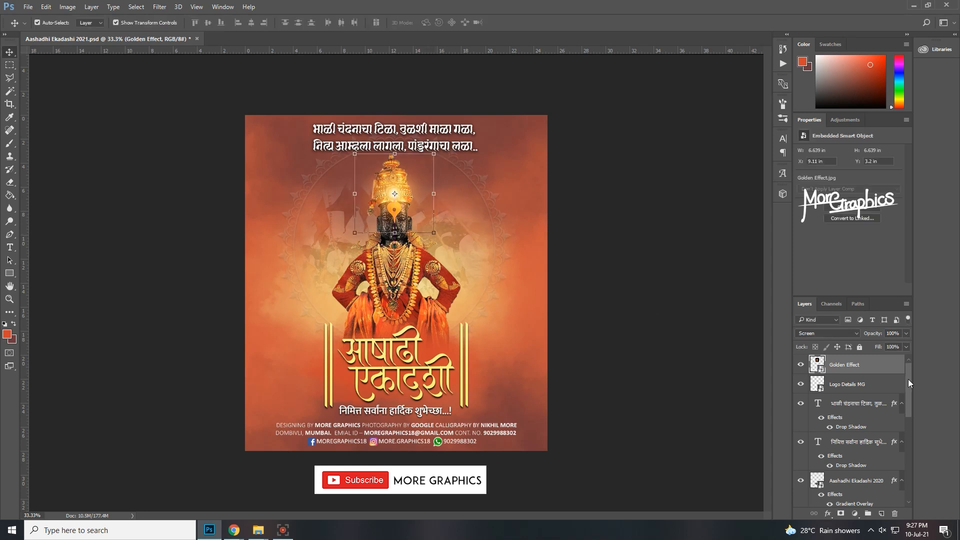
- Set the Golden Effect layer's opacity to 70% and save the document
text(50)
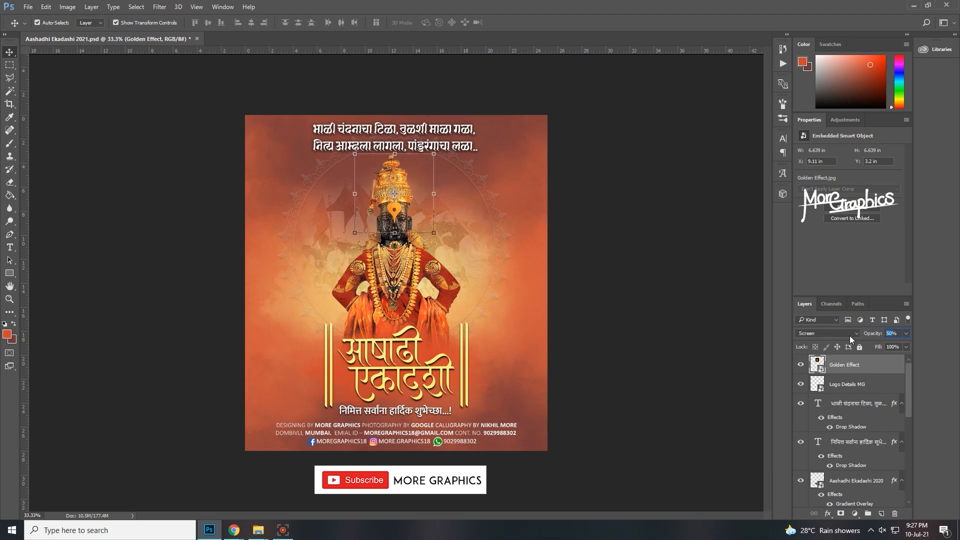
text(70)
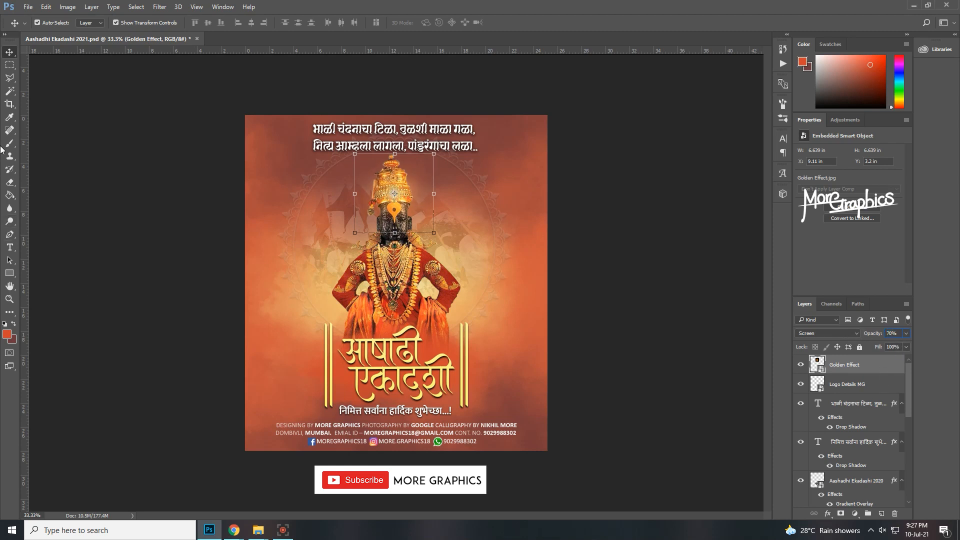
click(10, 65)
key(ctrl+s)
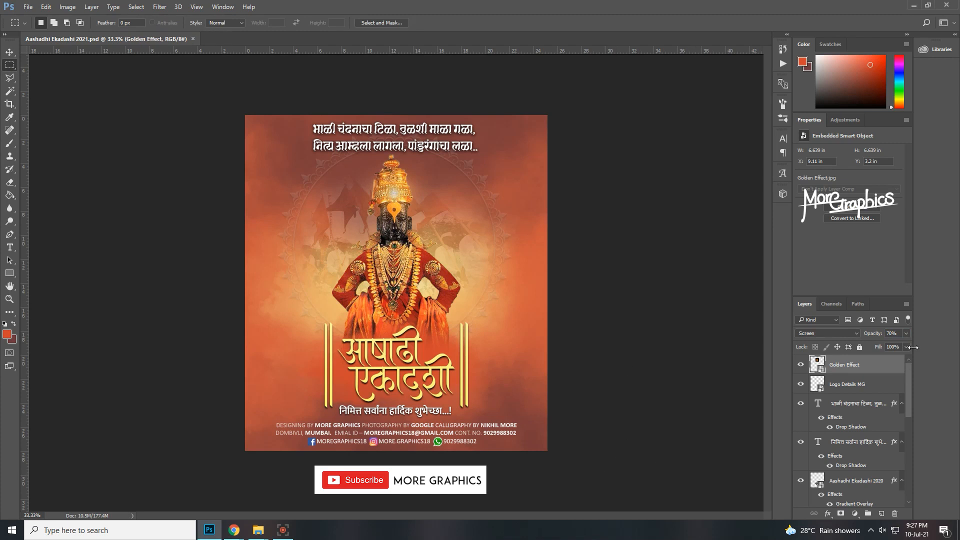
- Compare the poster with and without the Golden Effect layer, leave the layer visible and save the document
click(800, 365)
click(801, 365)
click(801, 365)
click(801, 365)
key(ctrl+s)
- Examine the poster's details from the verse to the contact lines at 100% and 66.7%, ending with the whole poster fitted in view
click(9, 299)
right_click(367, 257)
click(378, 273)
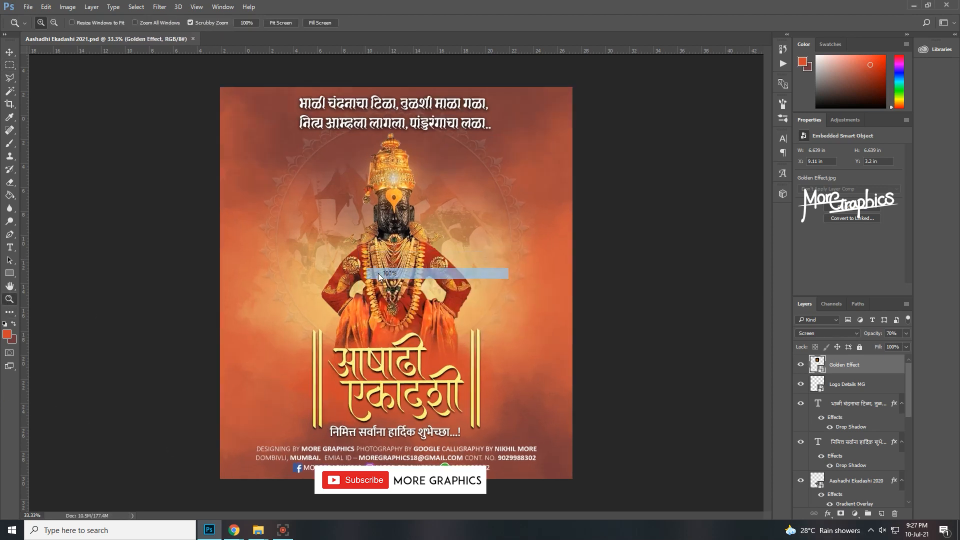
scroll(350, 294, up, 5)
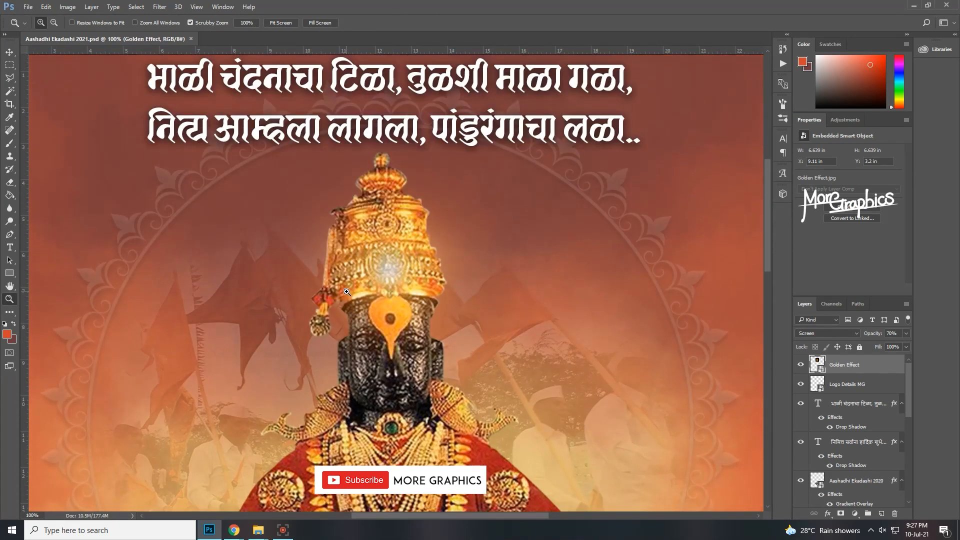
key(ctrl+minus)
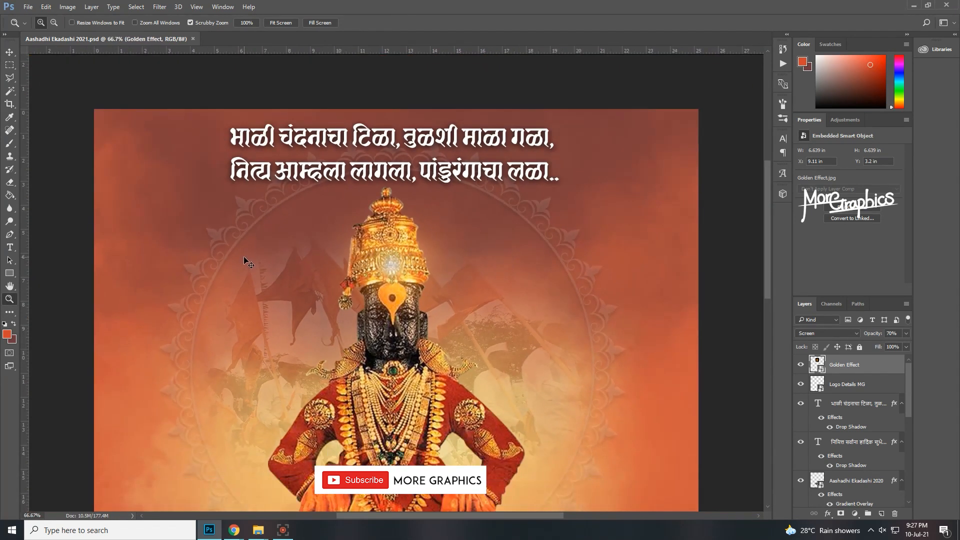
scroll(248, 261, down, 4)
scroll(384, 363, down, 5)
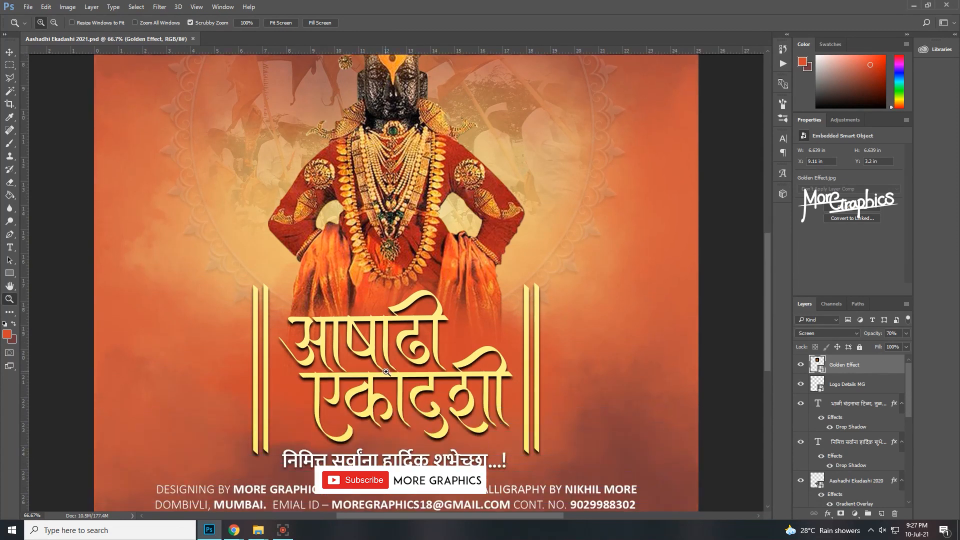
scroll(387, 375, up, 4)
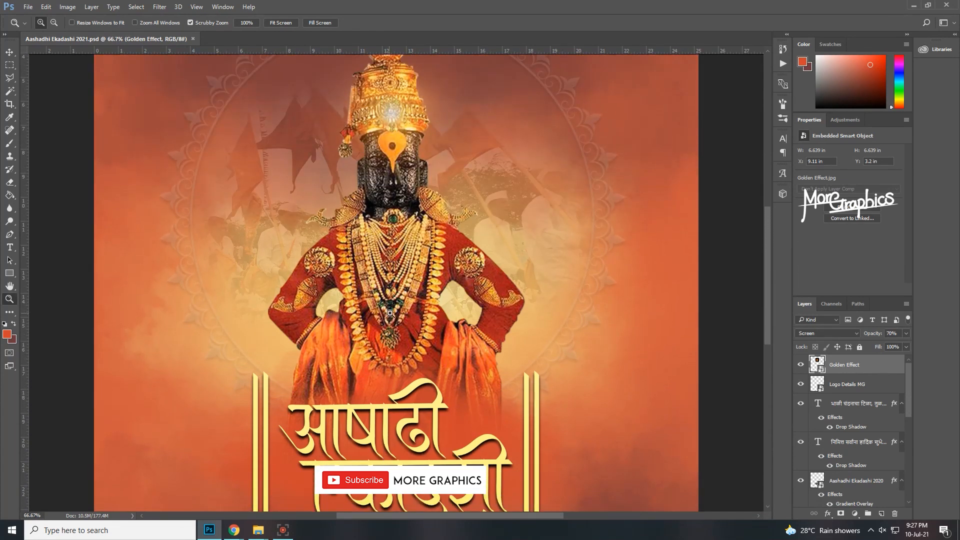
right_click(390, 314)
click(397, 321)
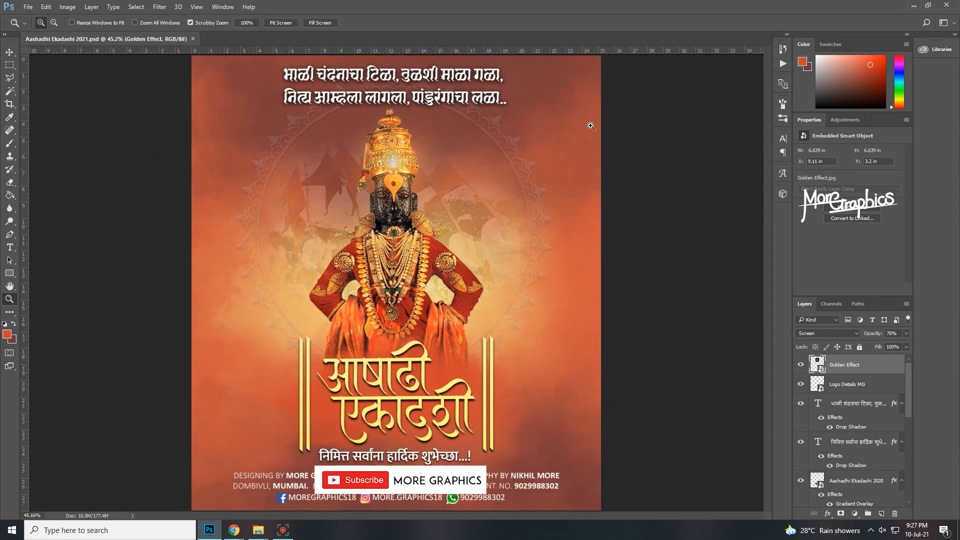